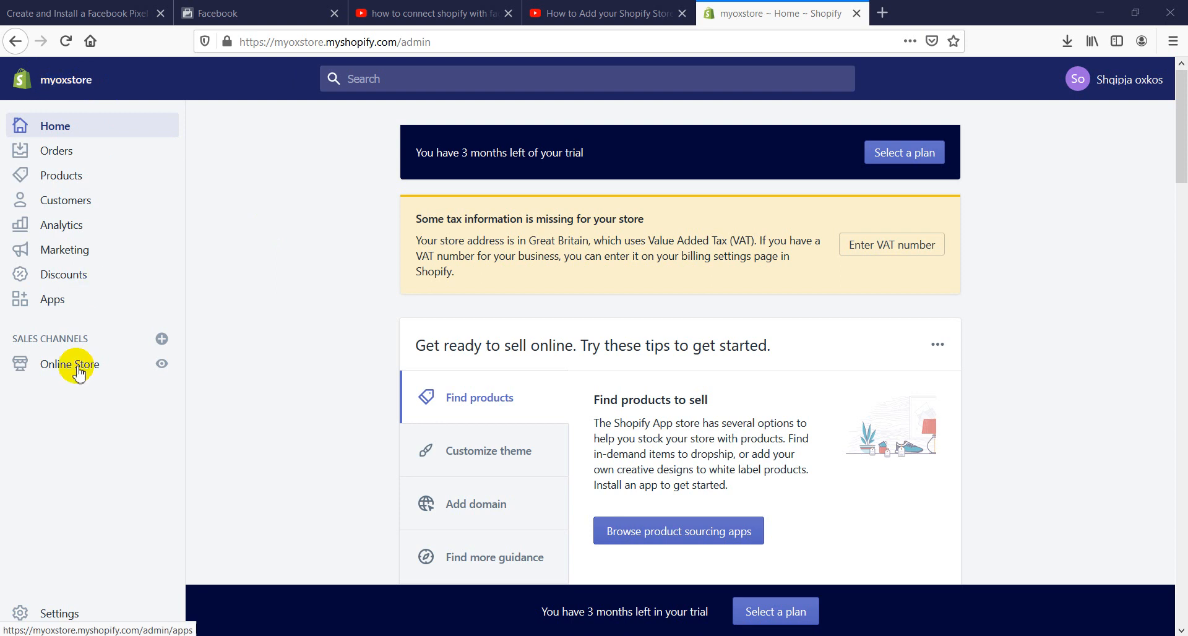
Step: Add the Facebook Shop sales channel to the store and allow the browser authentication for FacebookCommerce
left_click(135, 370)
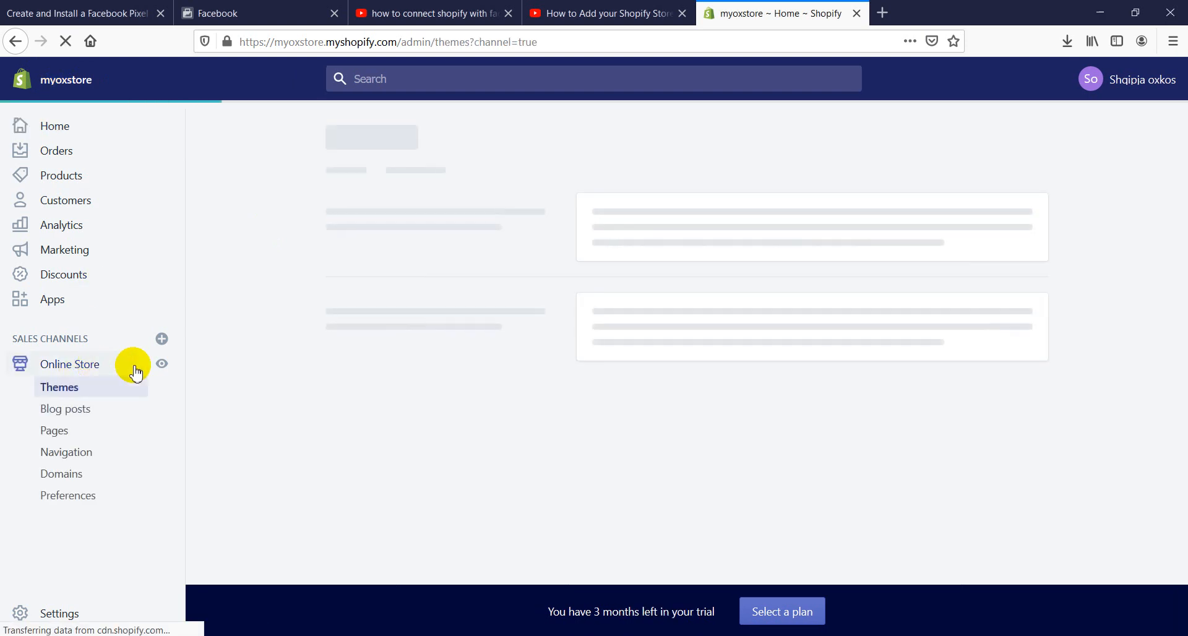
left_click(162, 339)
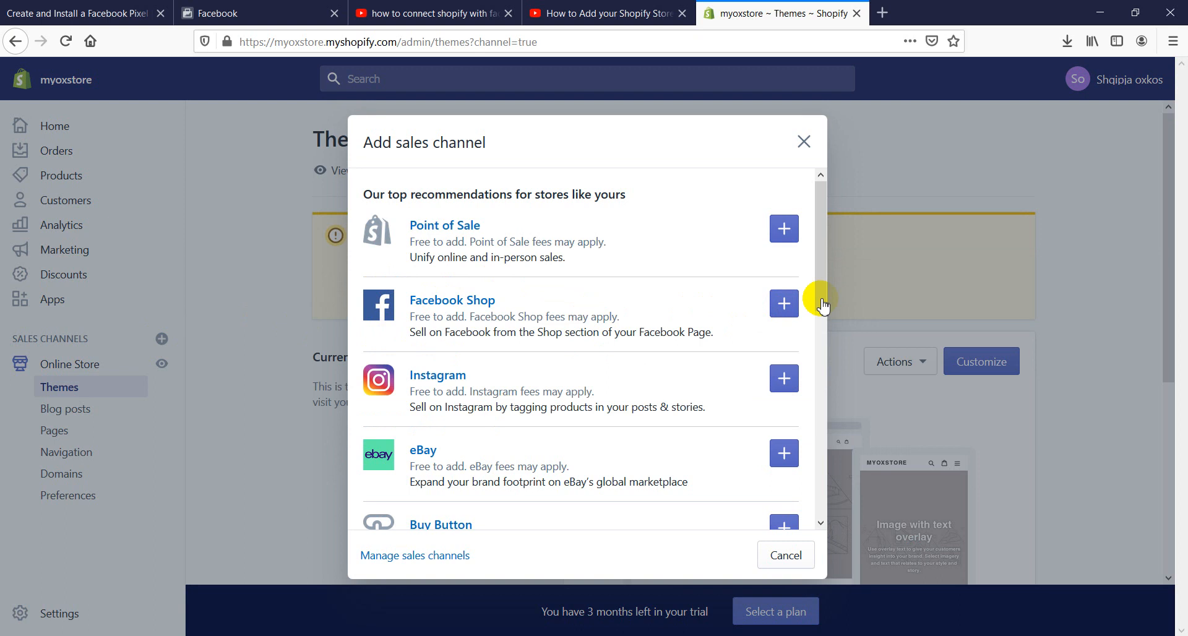
left_click(820, 266)
left_click_drag(820, 266, 809, 194)
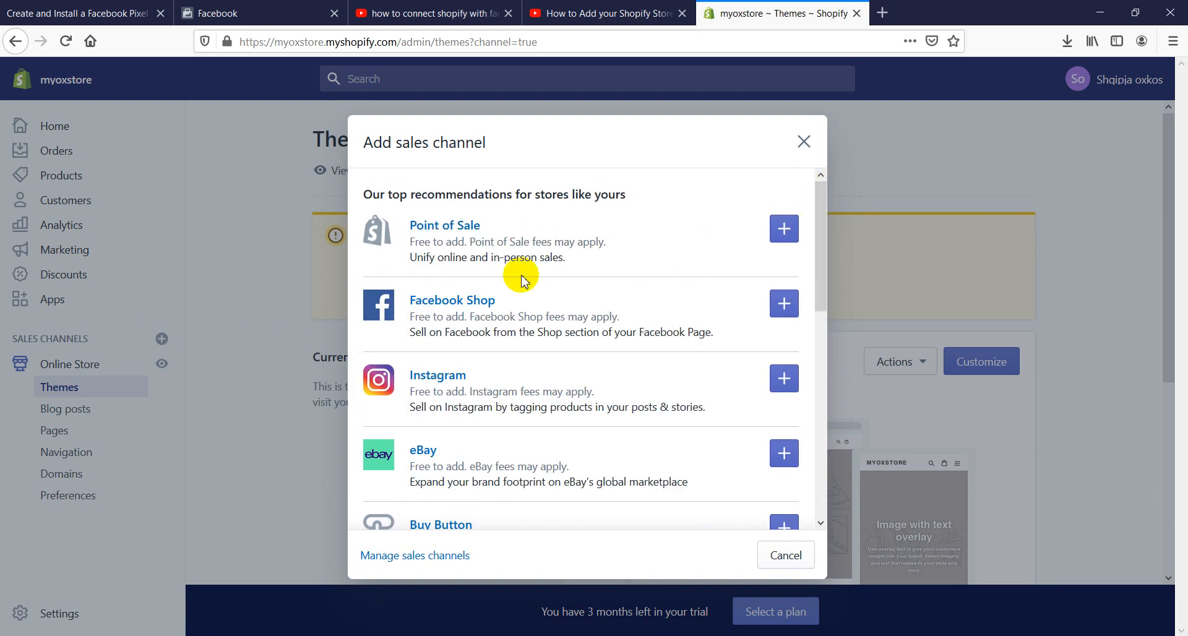
left_click(782, 305)
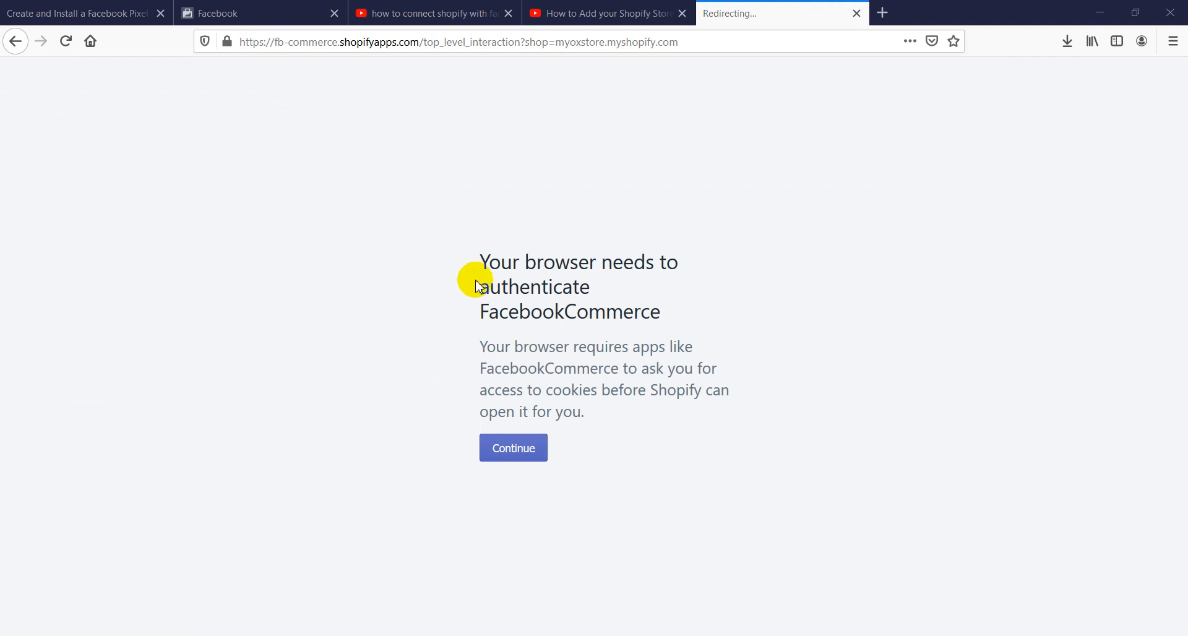
left_click(506, 453)
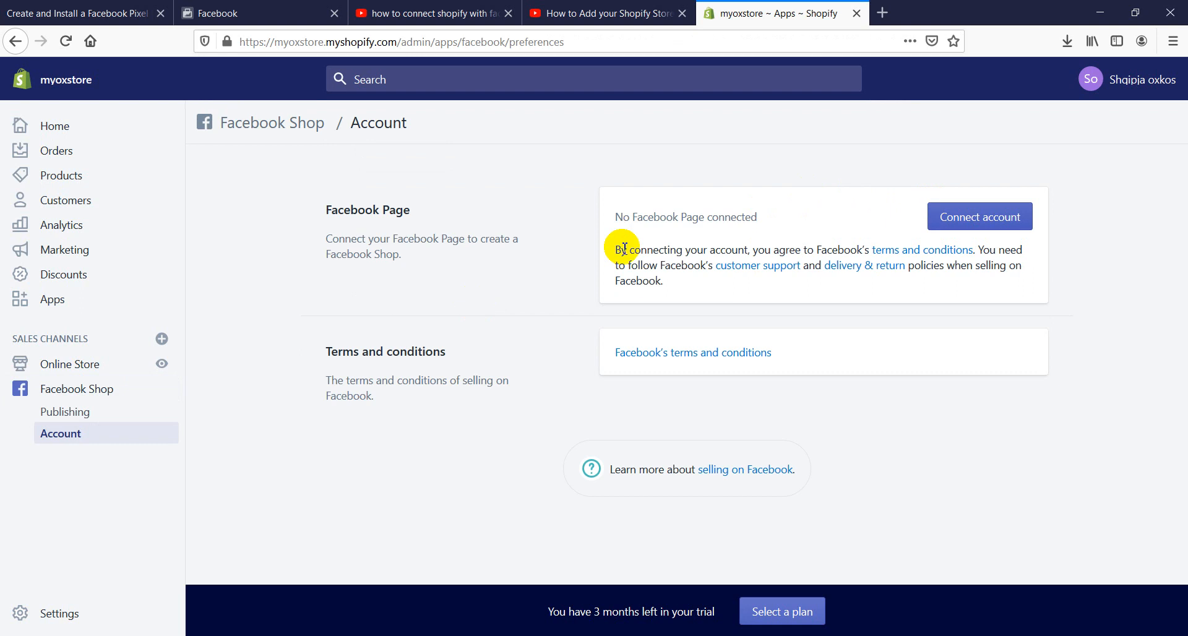
Step: Connect the Facebook account to the Facebook Shop channel and choose the Hairstyle page for use with Shopify
left_click(956, 224)
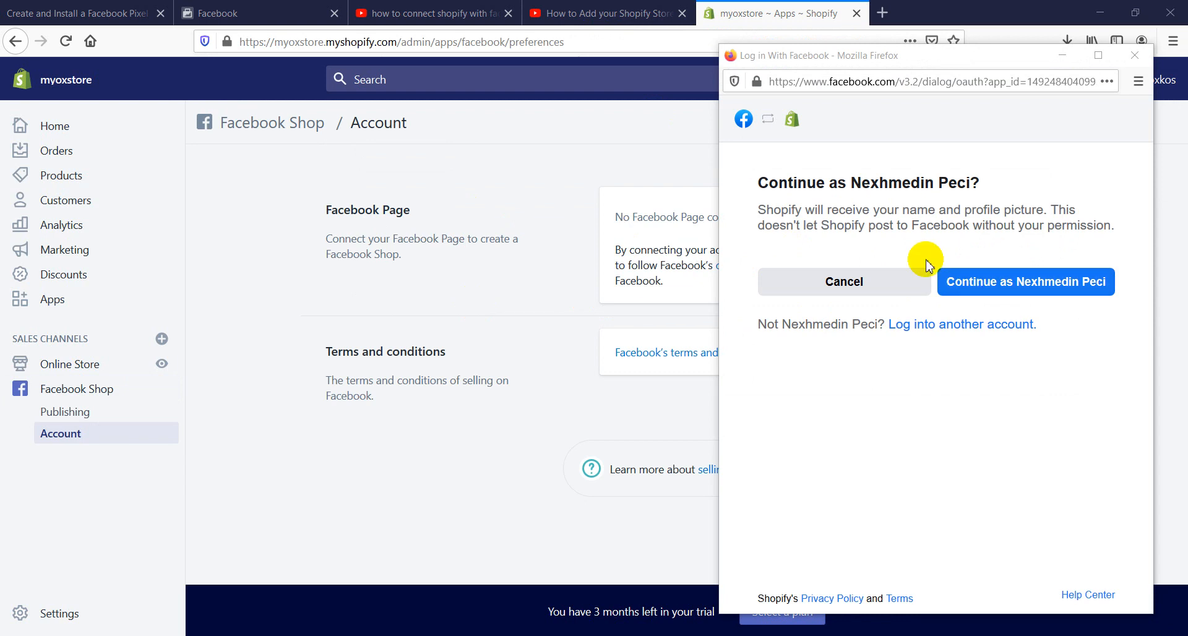
left_click(960, 283)
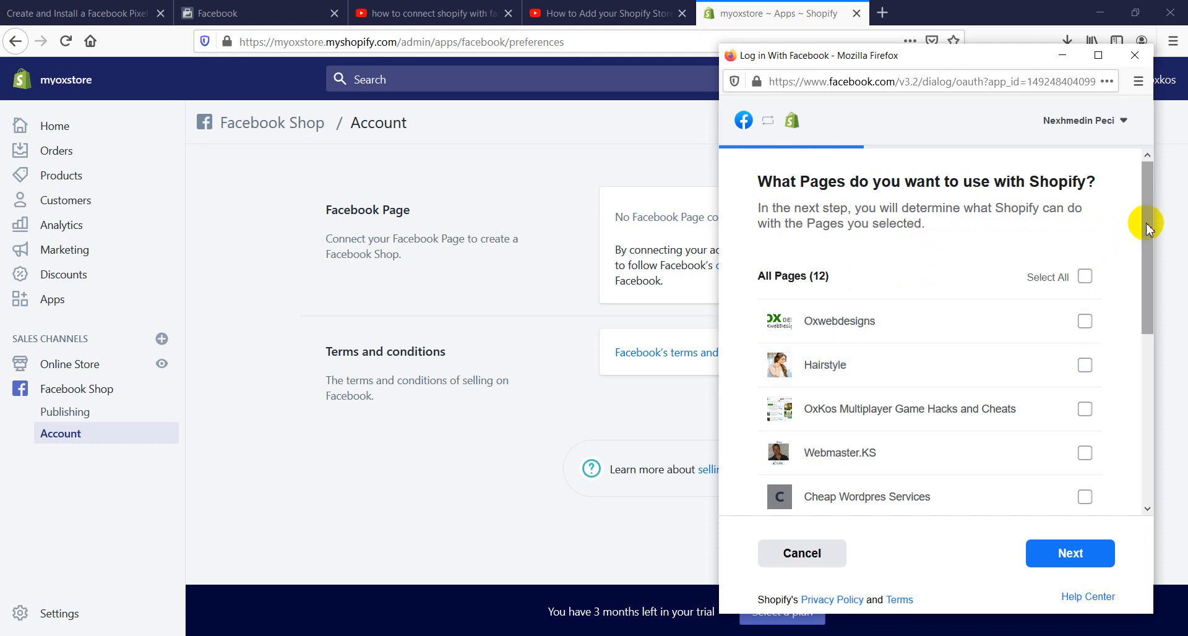
left_click_drag(1140, 225, 1141, 180)
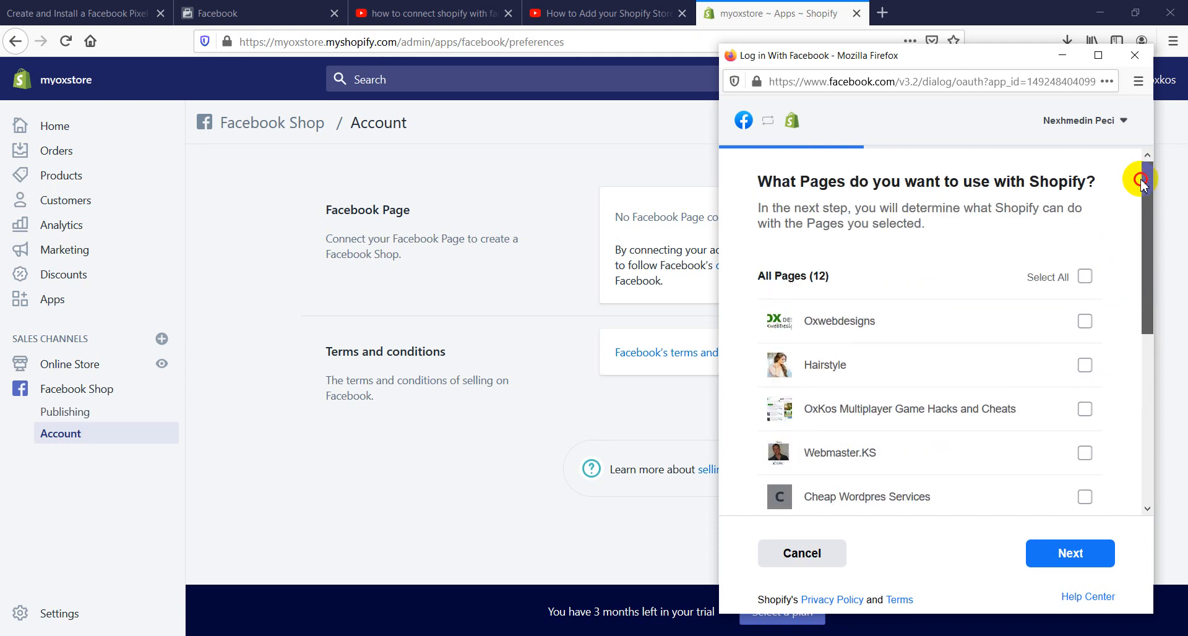
left_click(1084, 366)
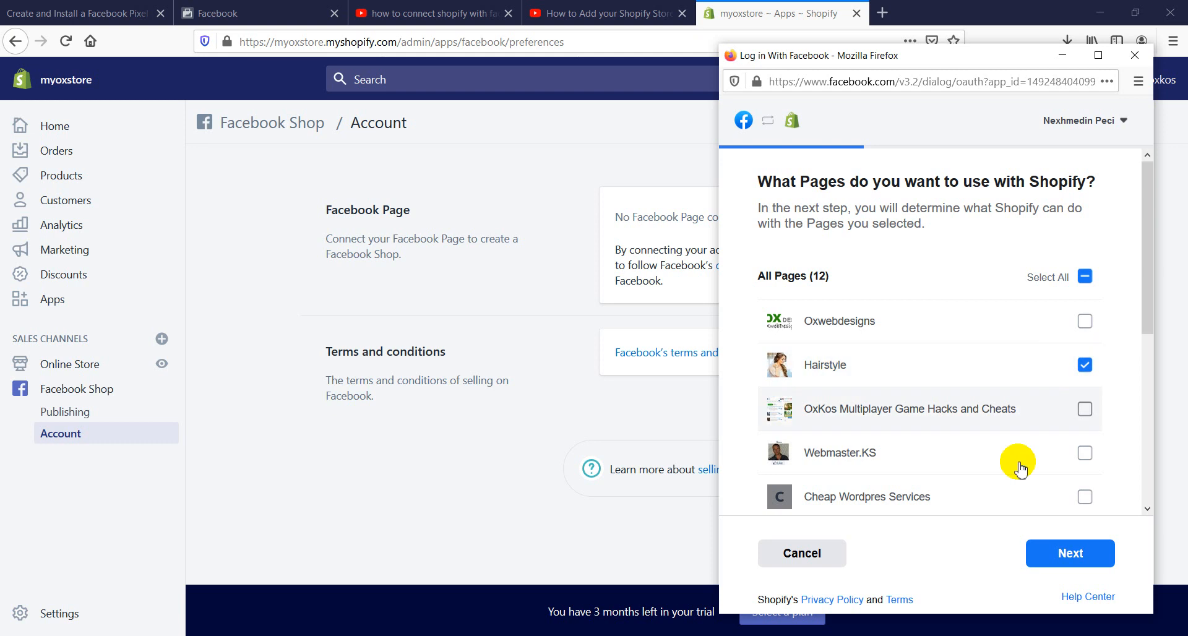
left_click(1063, 552)
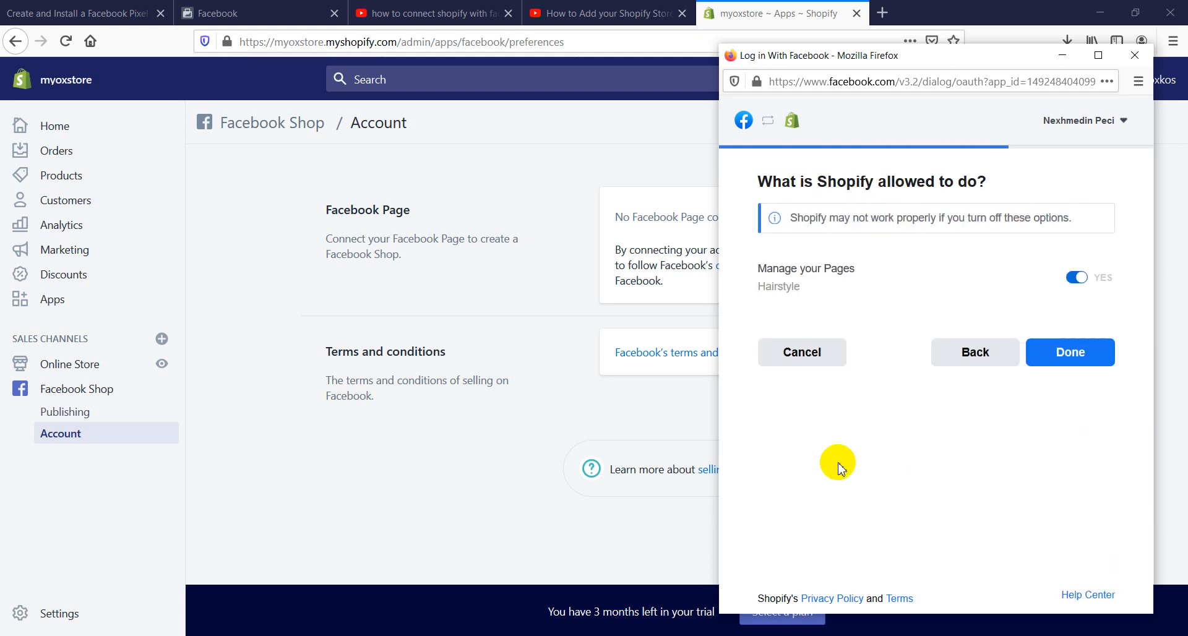
Step: Allow Shopify to manage the Hairstyle page, finish linking the account, and check the list of Facebook Pages offered for connection
left_click(1063, 354)
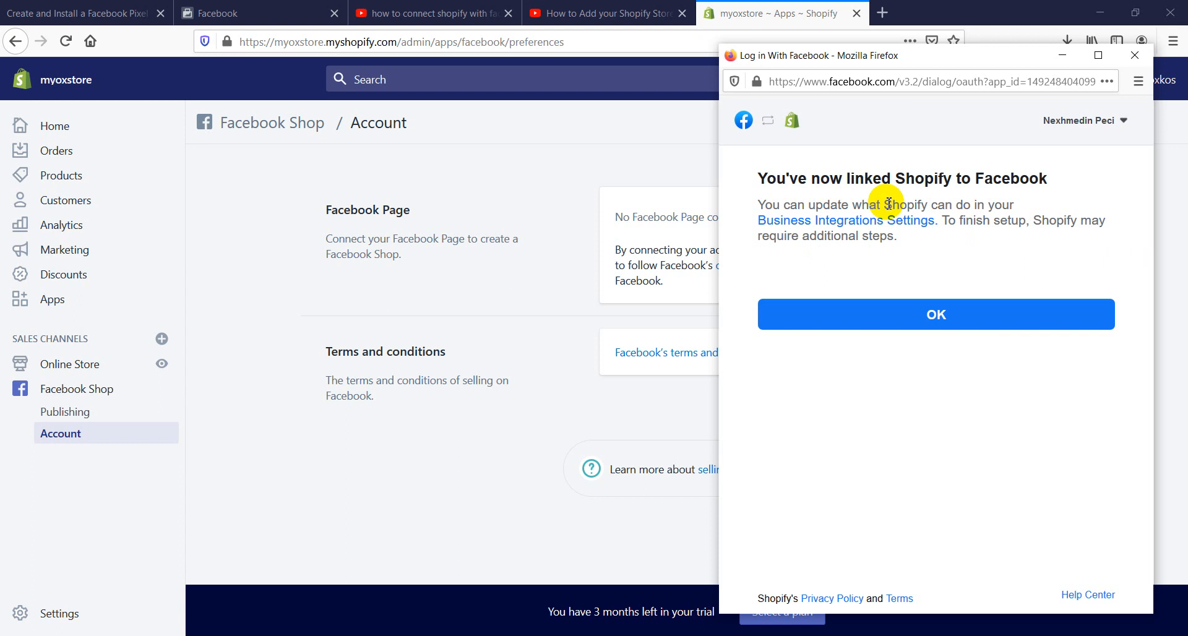
left_click(773, 204)
left_click_drag(773, 204, 930, 202)
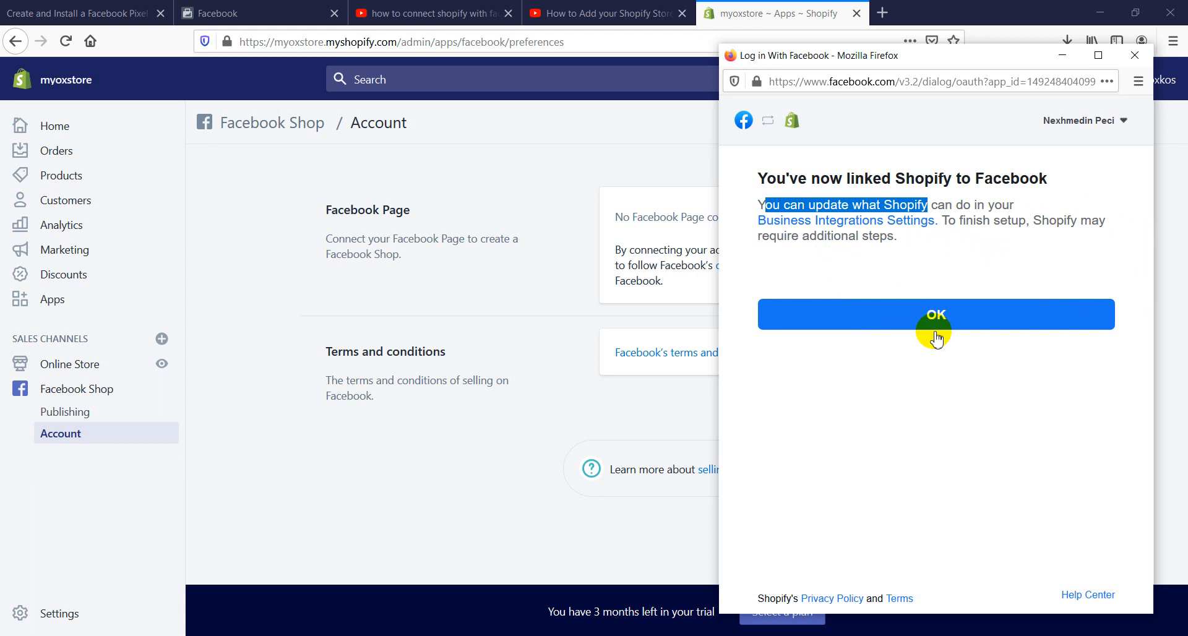
left_click(793, 309)
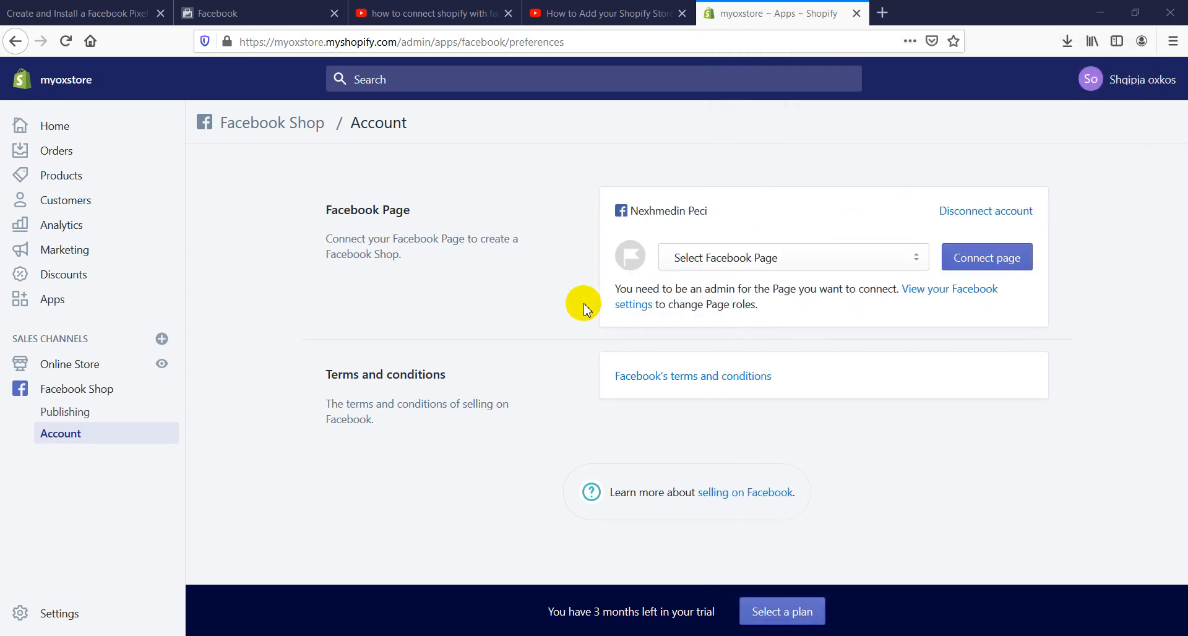
left_click(728, 263)
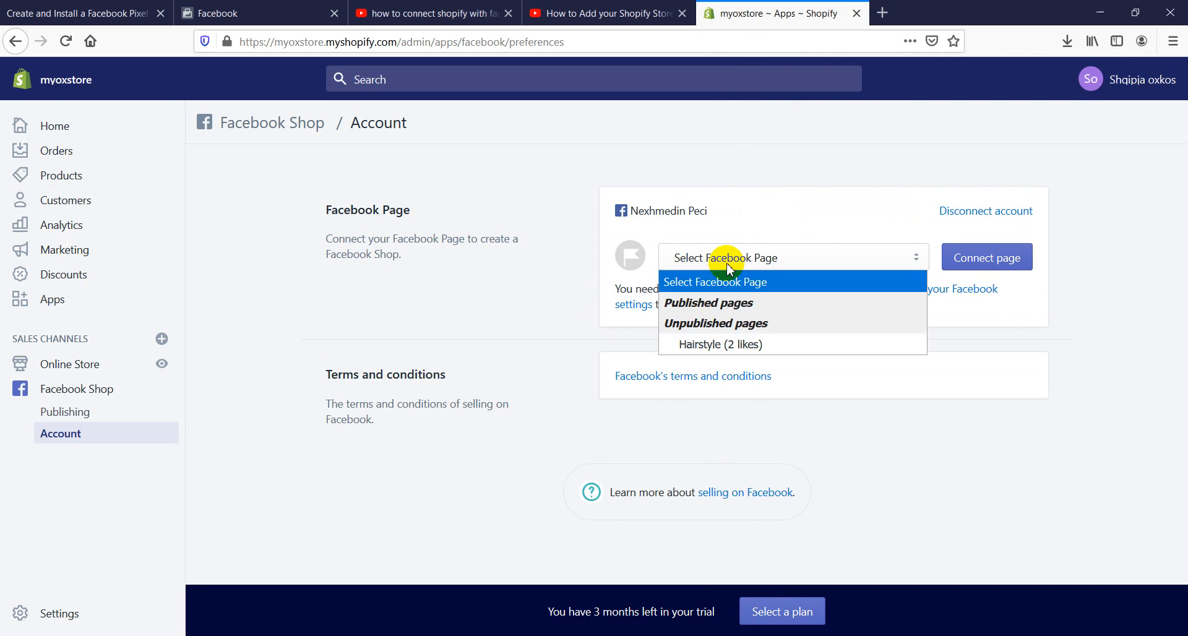
left_click(728, 266)
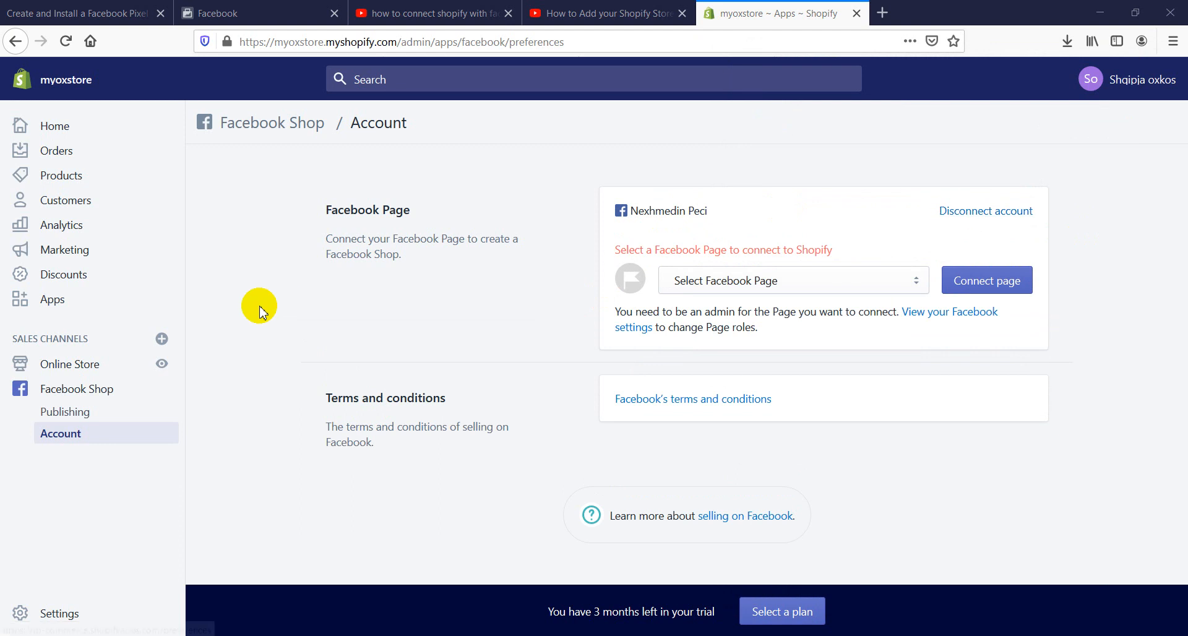
Step: Start a new product titled "test product" with the description "test" and add a garden photo as its media
left_click(60, 175)
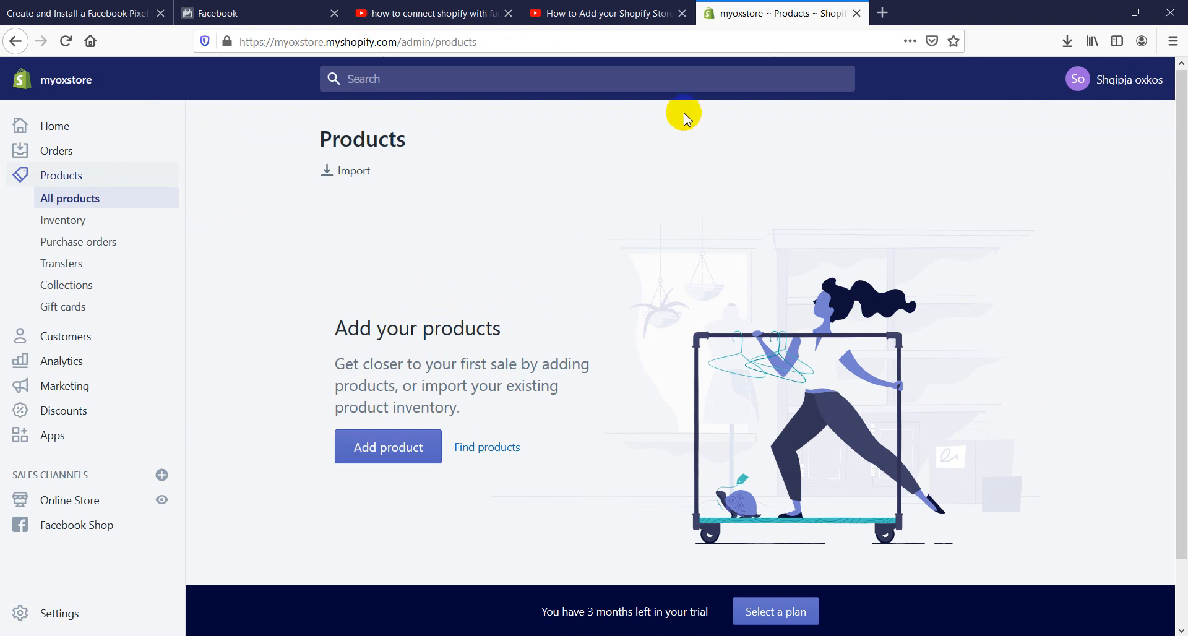
left_click(487, 445)
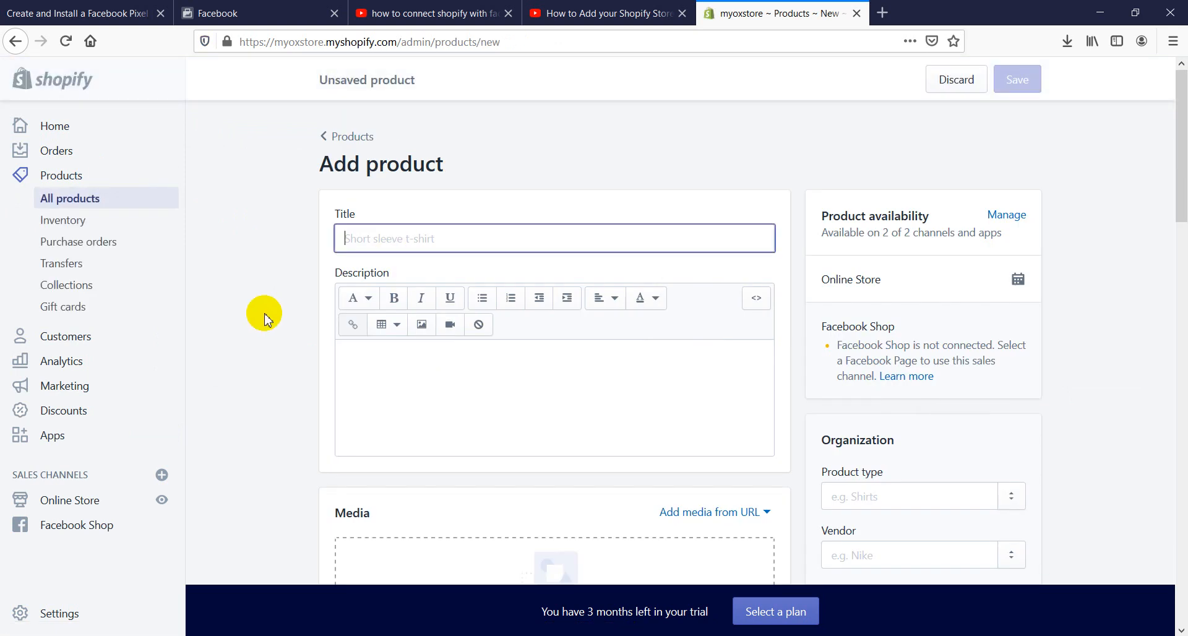
scroll(264, 316, "down", 5)
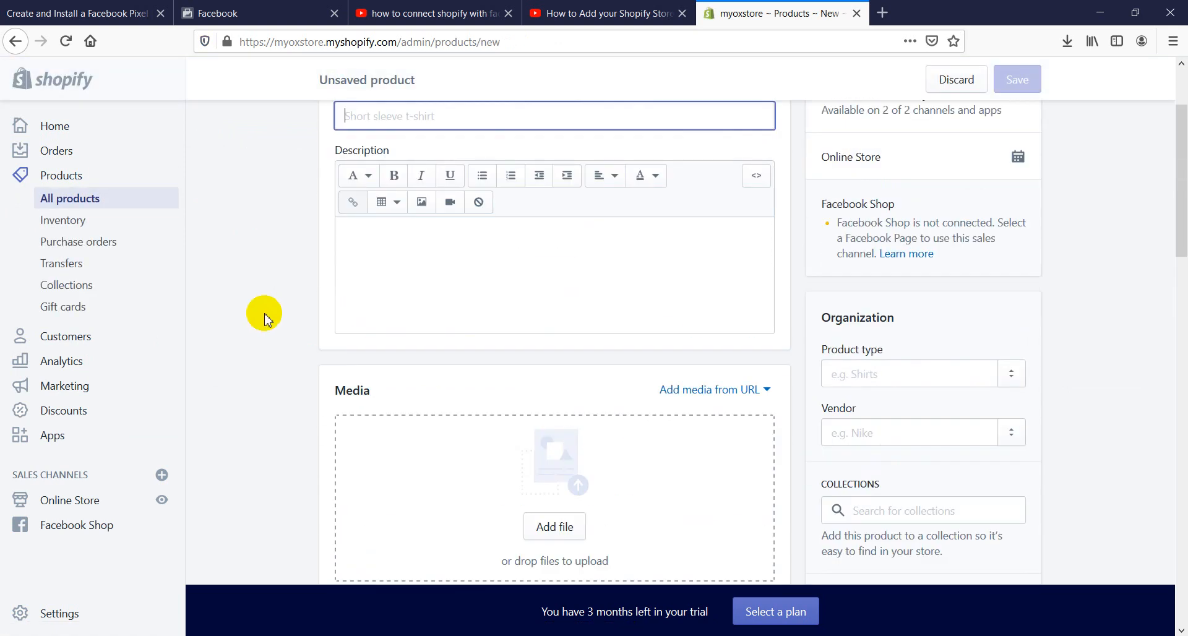
scroll(264, 317, "up", 2)
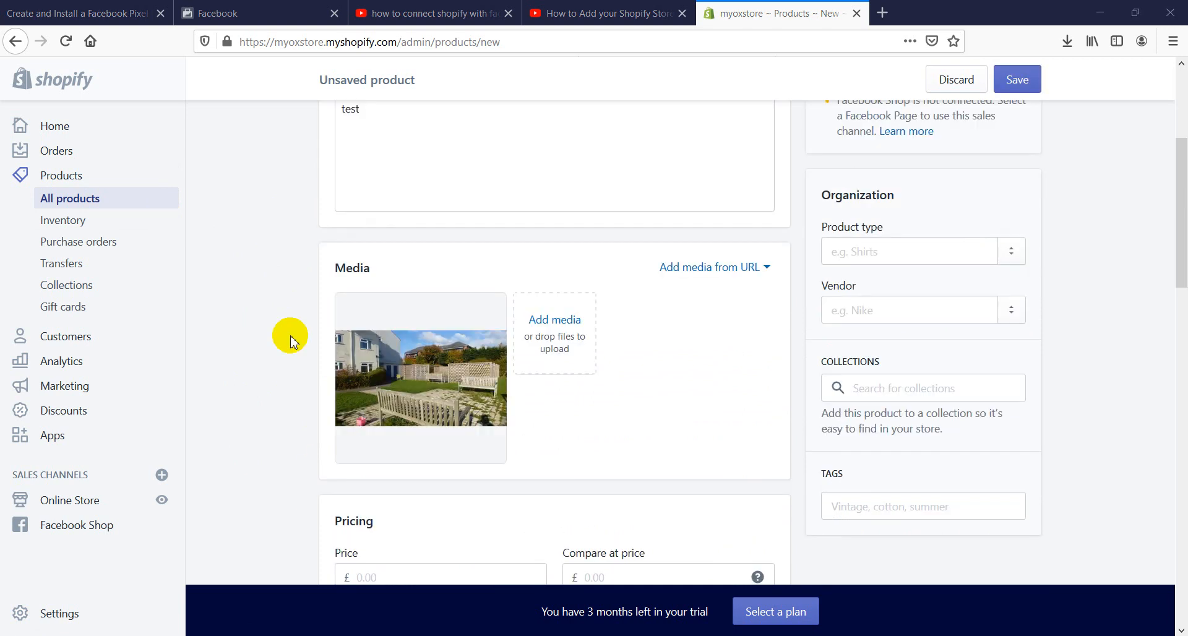
scroll(290, 337, "up", 4)
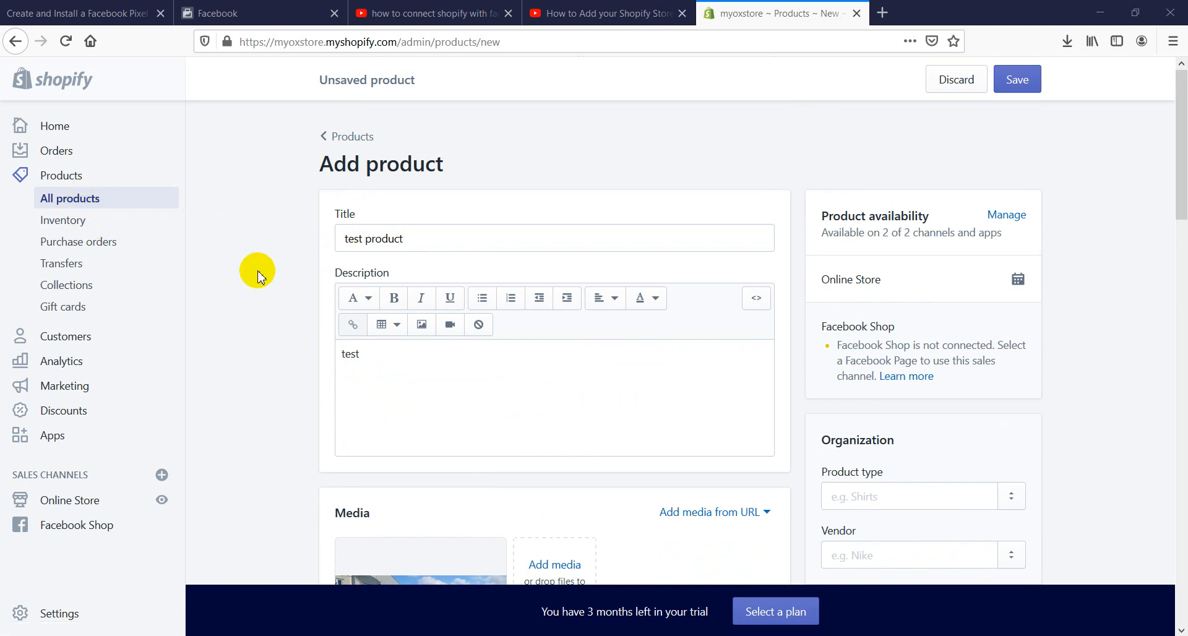
Step: Switch to Notepad to show the note "make products avaliable", and return to the product form
key("alt+Tab")
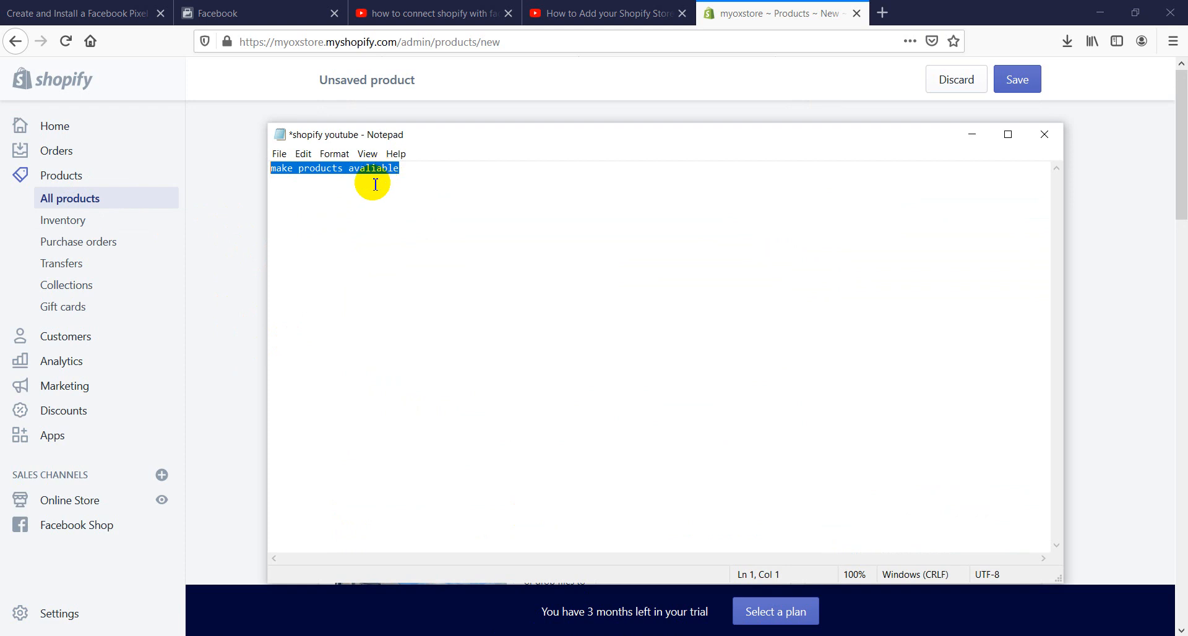
left_click(606, 291)
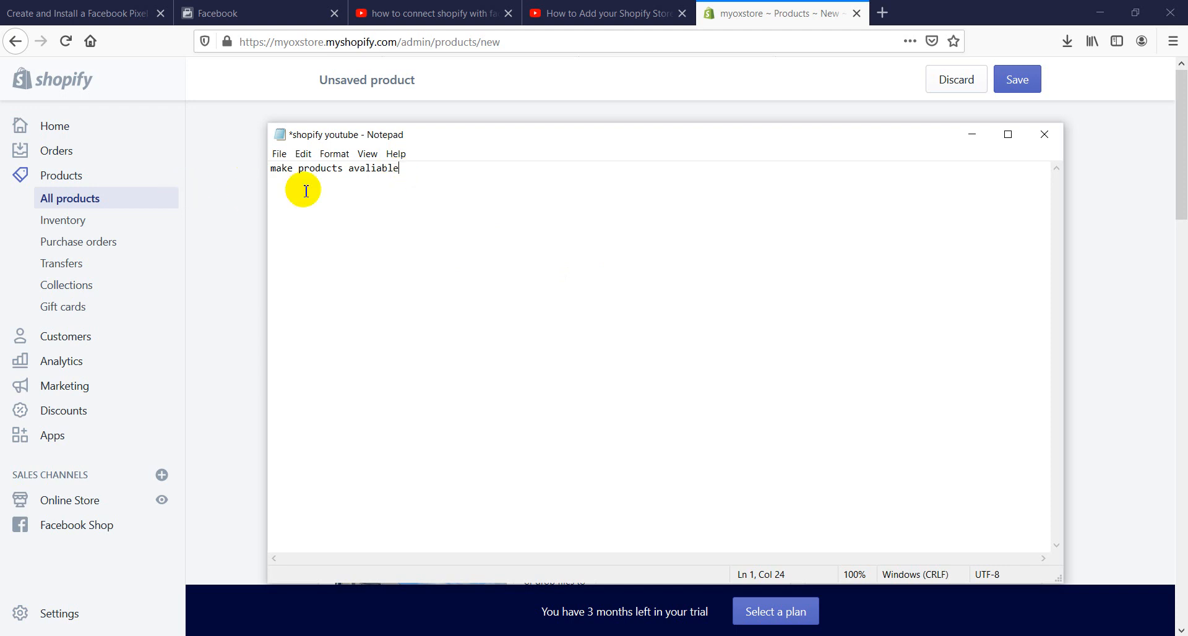
left_click(225, 199)
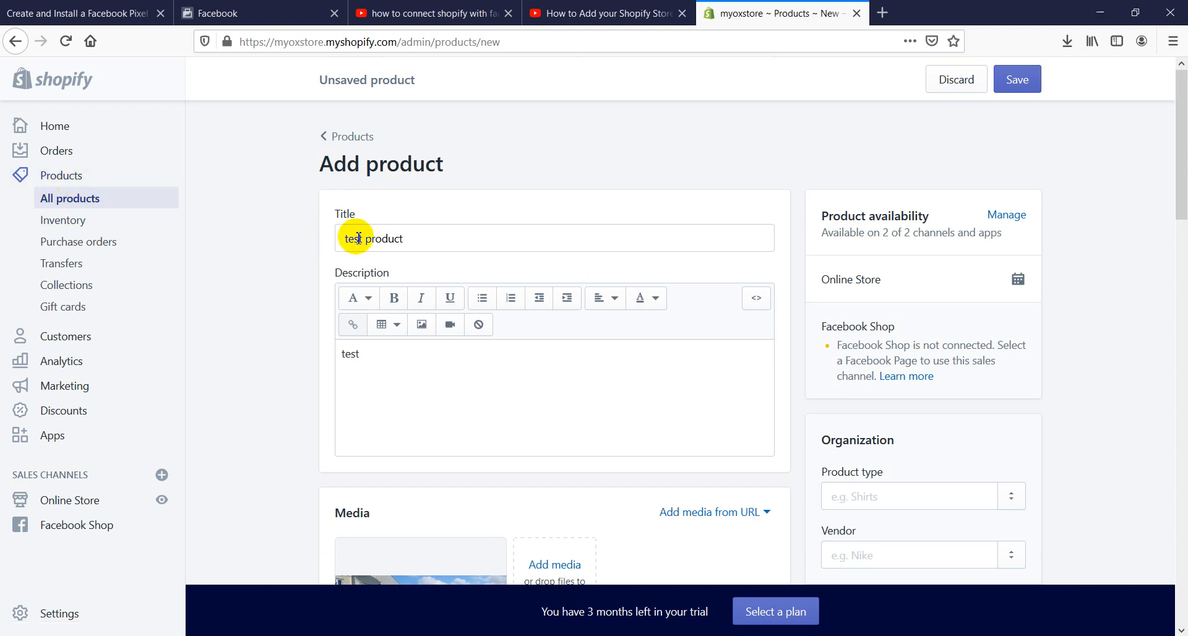
Step: Set the test product's price to £1.00, compare at price to £2.00 and cost per item to £1.50
left_click_drag(406, 239, 295, 242)
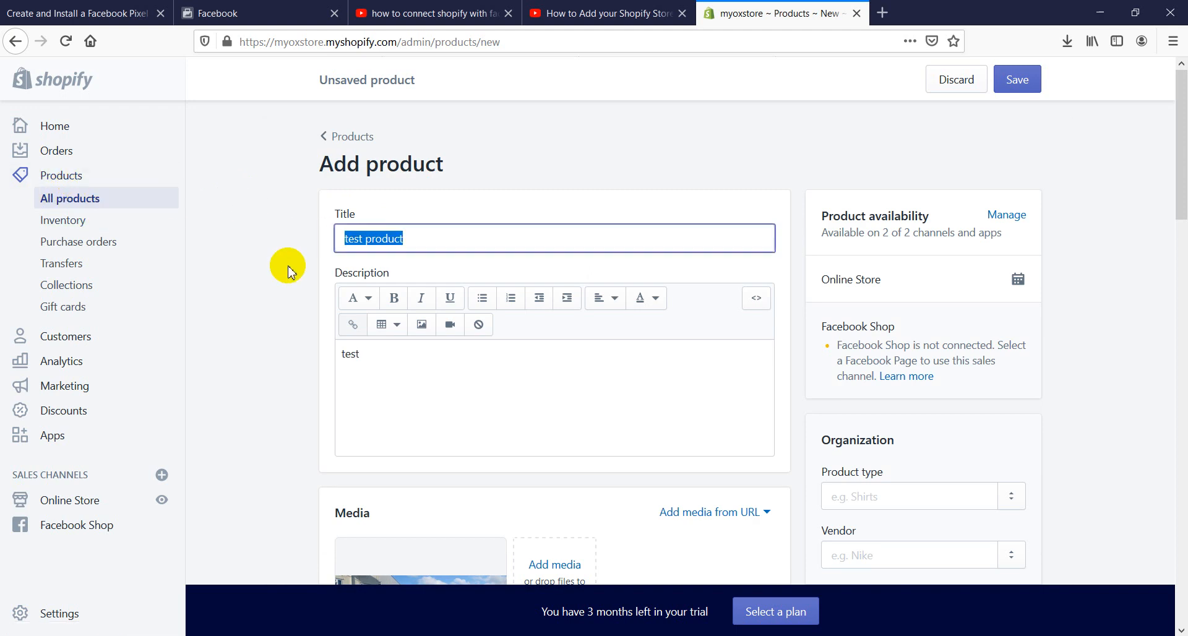
scroll(287, 271, "down", 7)
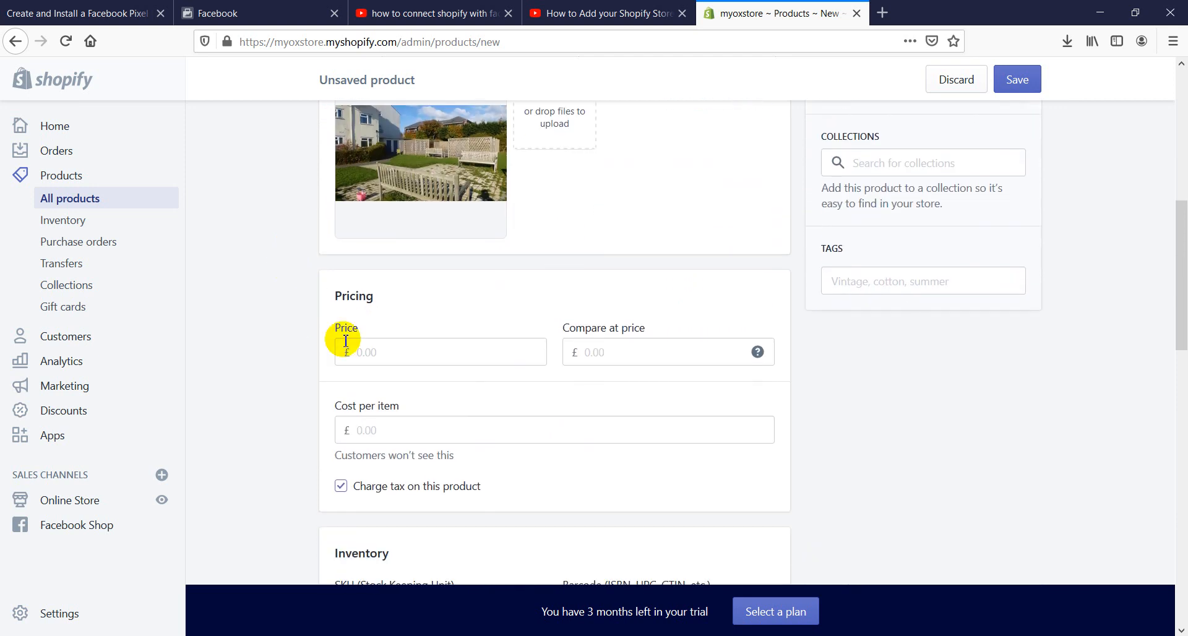
left_click(403, 334)
type("1")
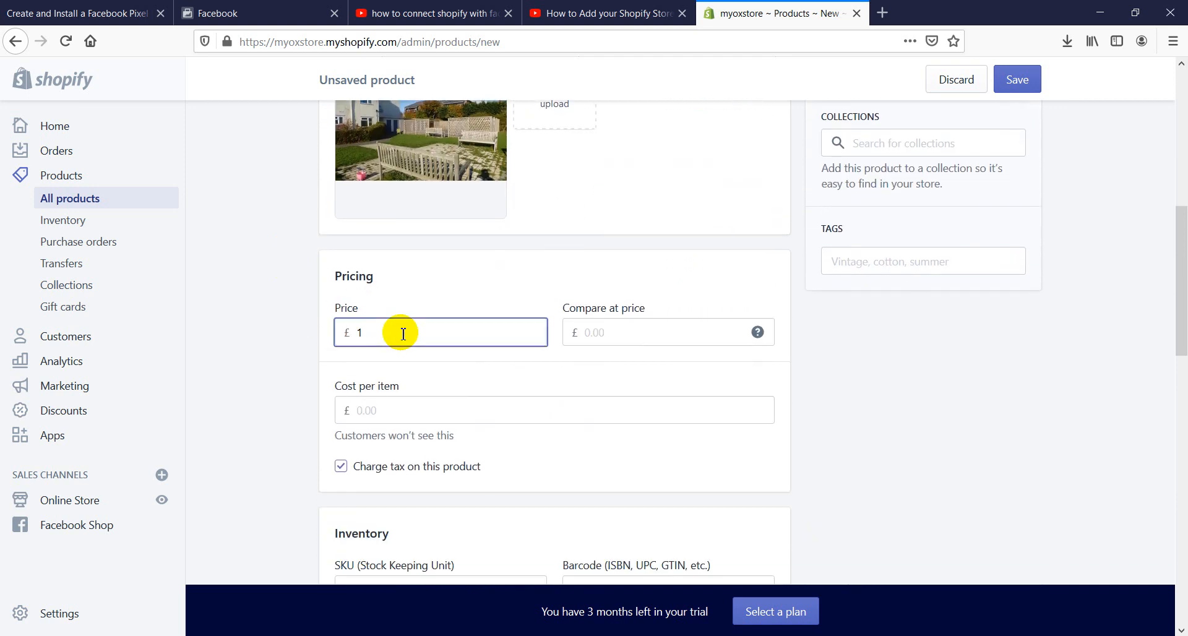
left_click(604, 332)
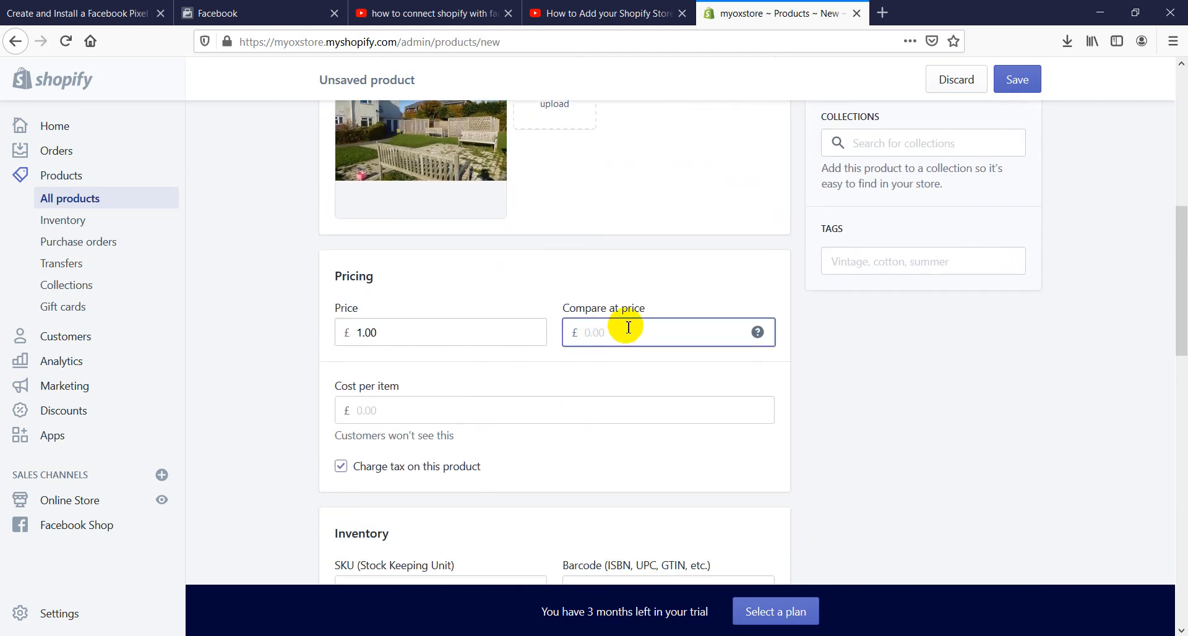
type("2")
left_click(441, 411)
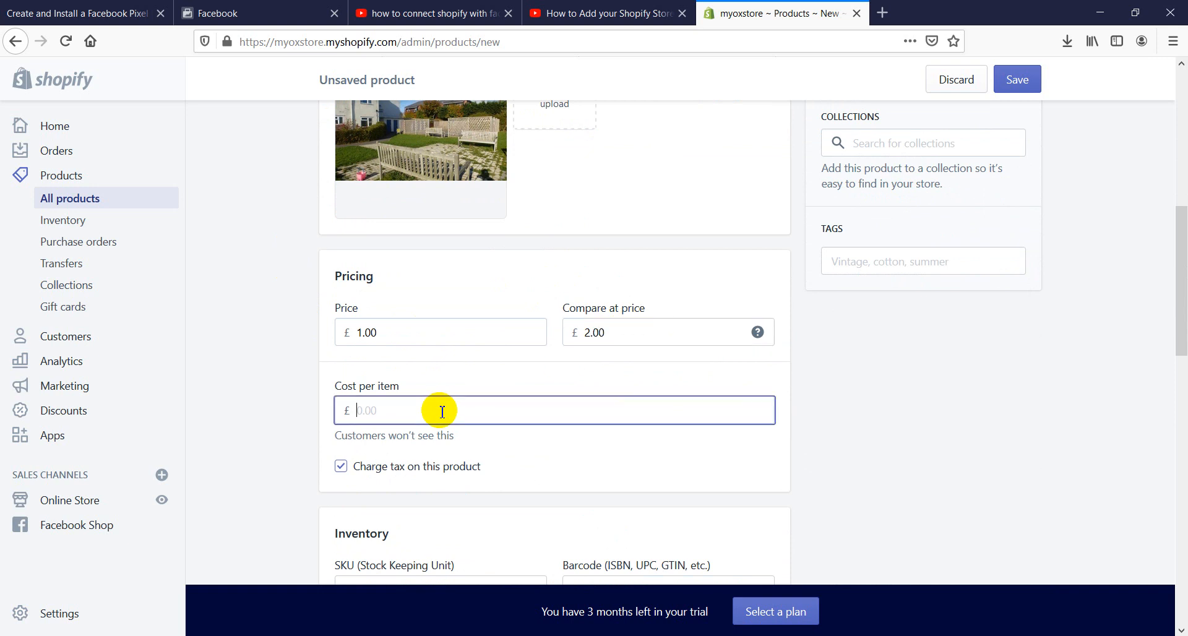
type("1.50")
left_click(265, 410)
Step: Review the inventory, shipping and variants sections, leave them at their defaults, and save the test product
scroll(266, 410, "down", 4)
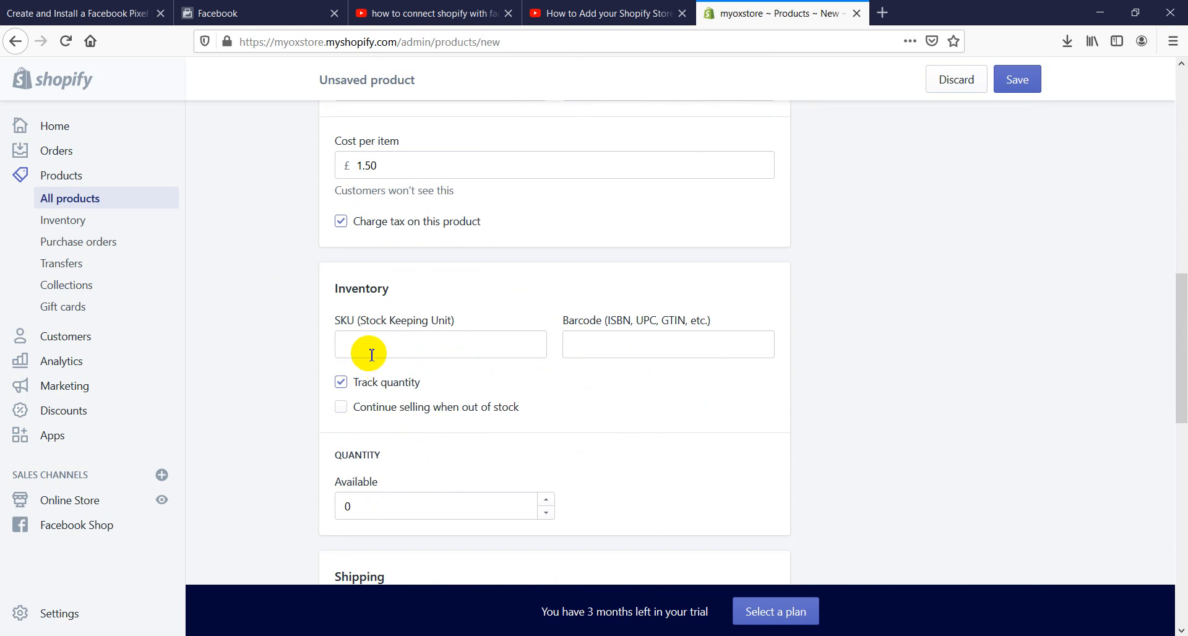
scroll(282, 441, "down", 9)
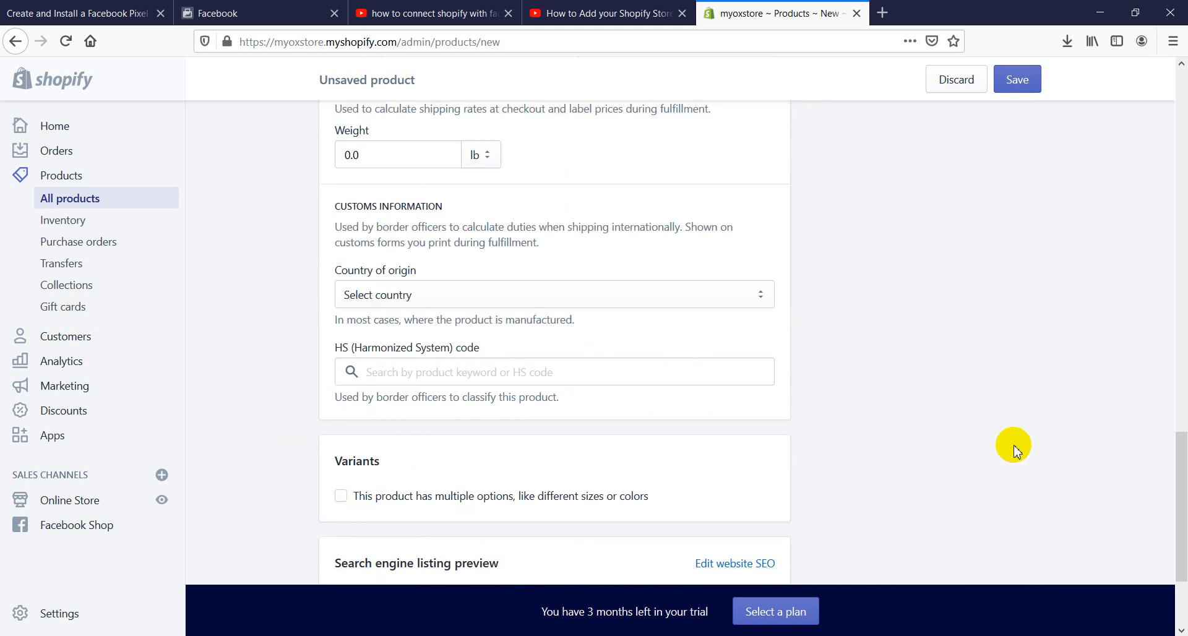
left_click_drag(1181, 487, 1175, 101)
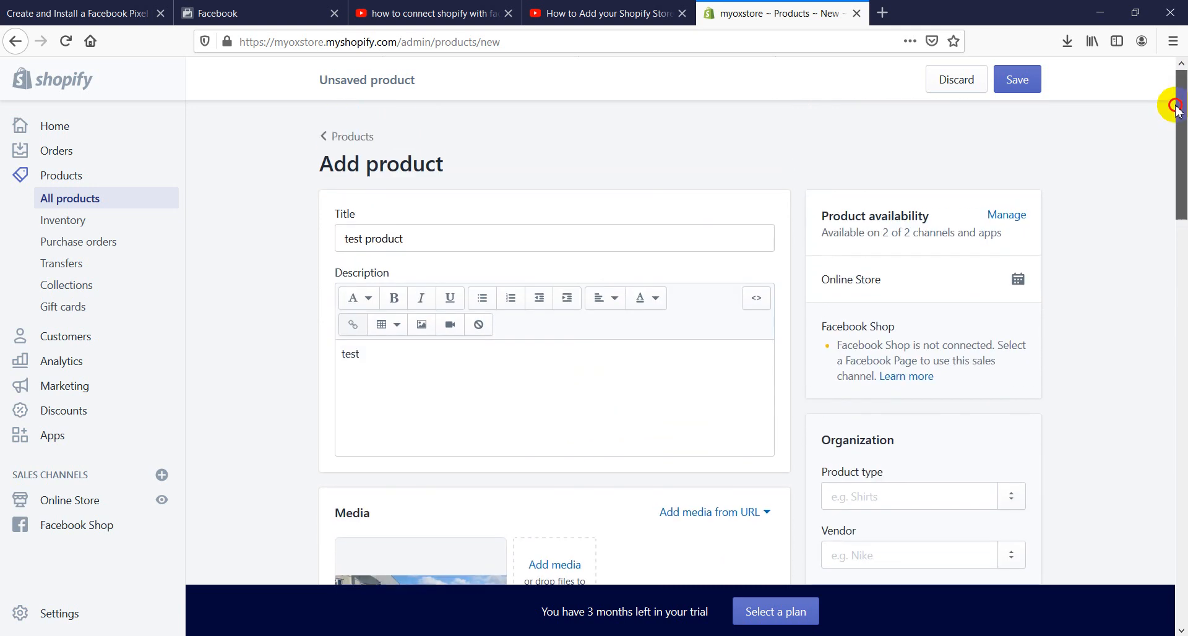
left_click(1016, 78)
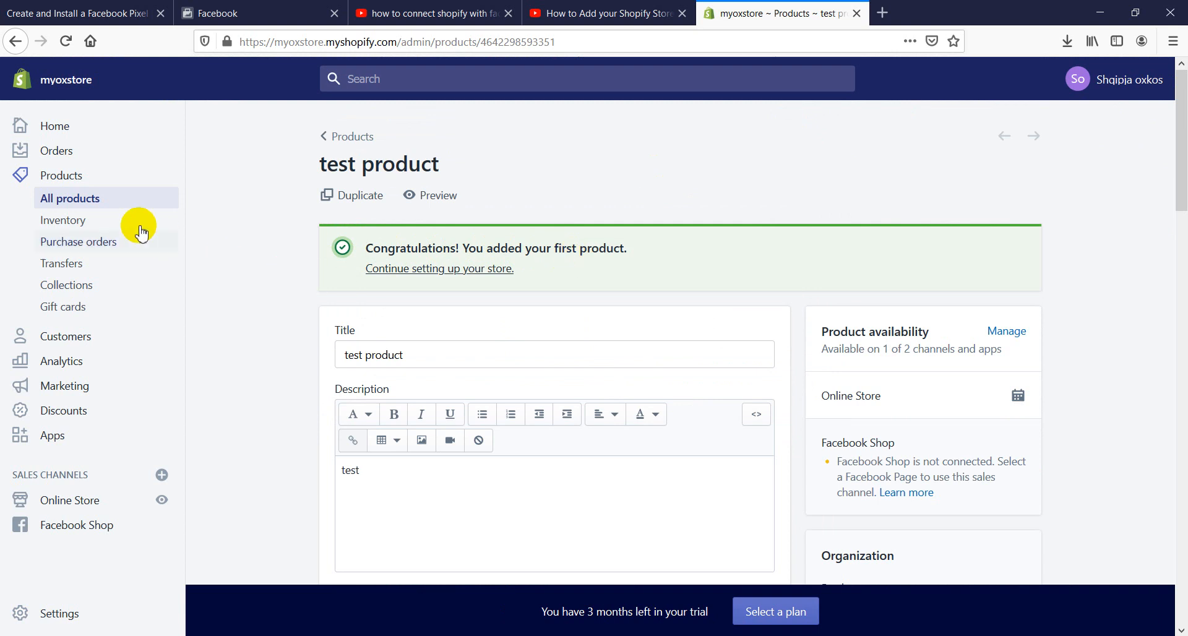
Step: Make the test product available on both the Online Store and Facebook Shop channels
left_click(71, 178)
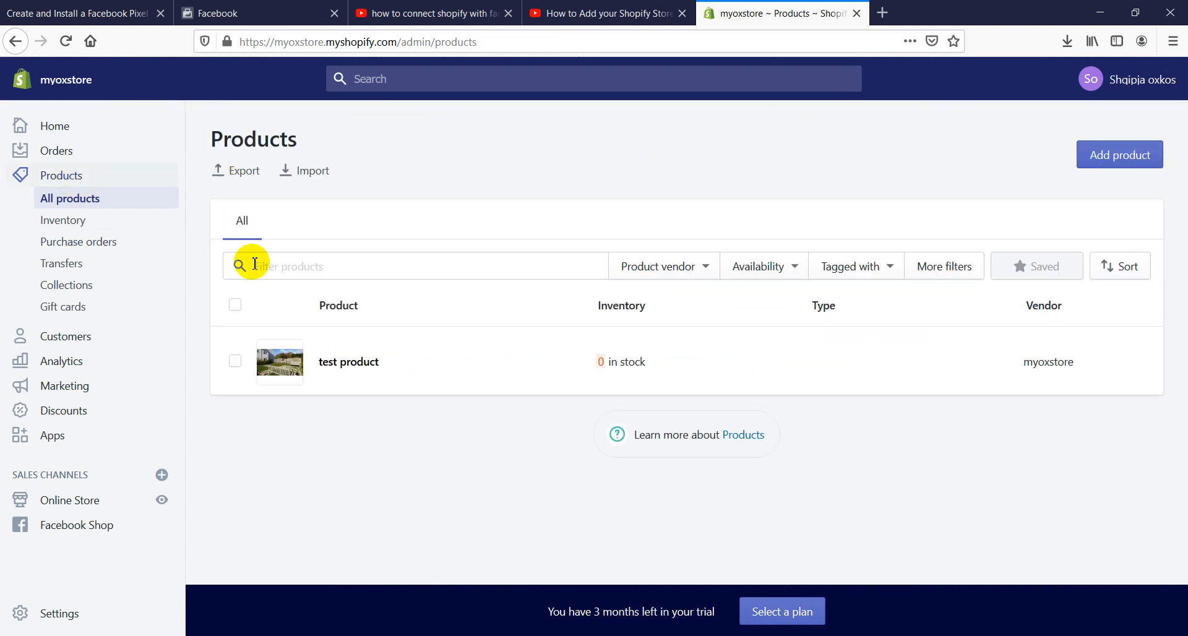
left_click(235, 303)
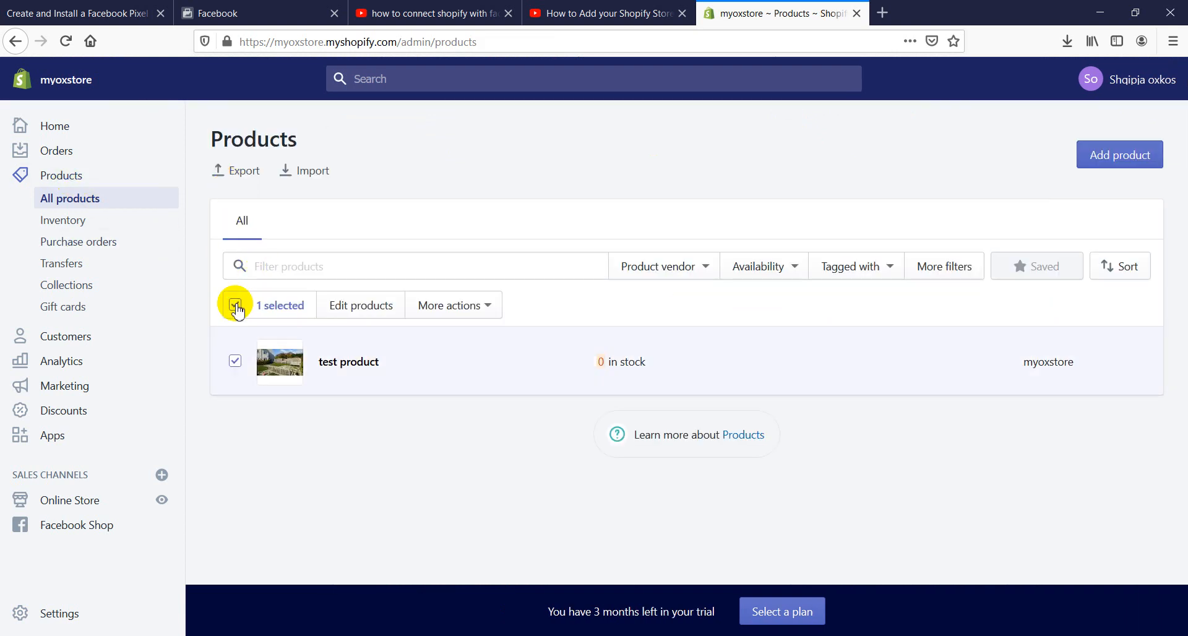
left_click(485, 309)
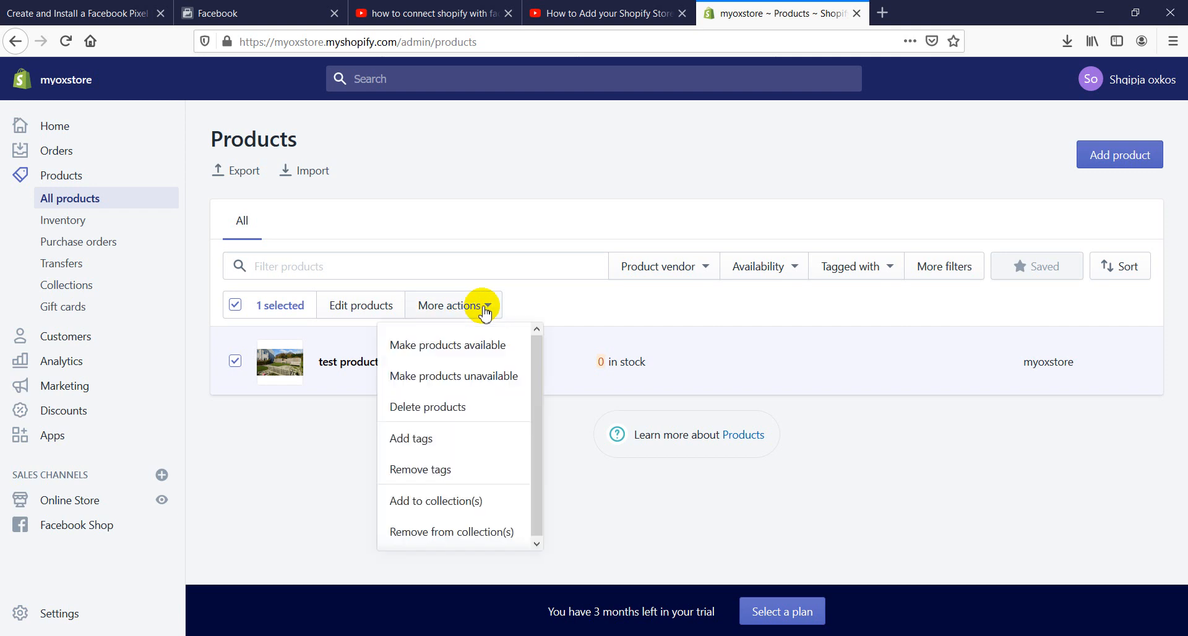
left_click(432, 344)
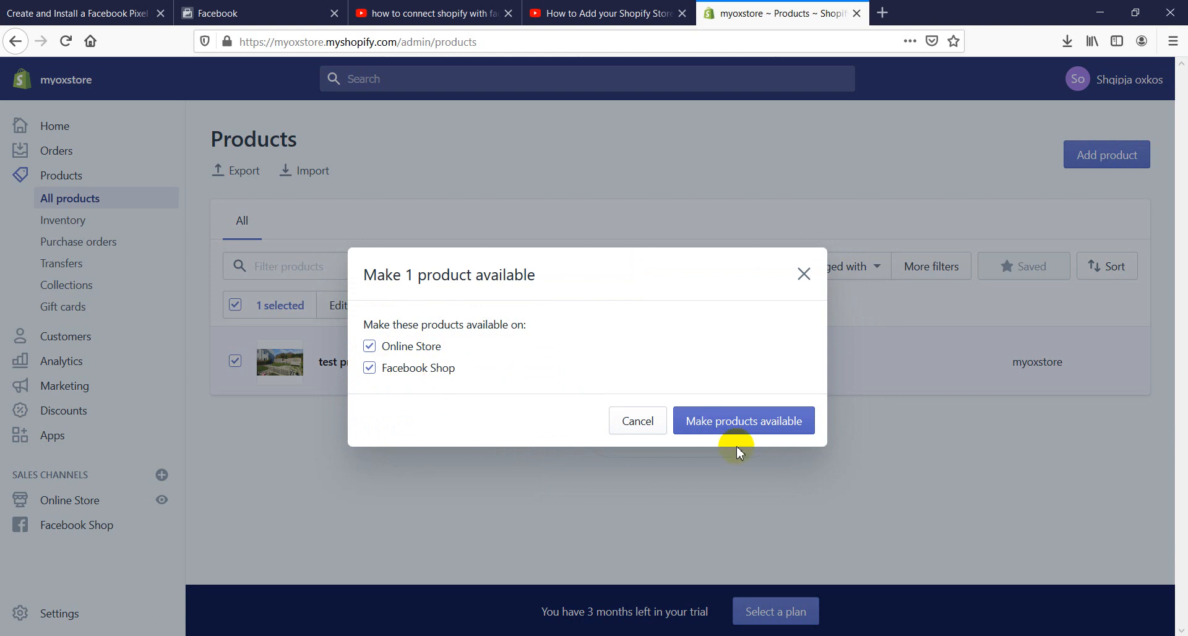
left_click(724, 423)
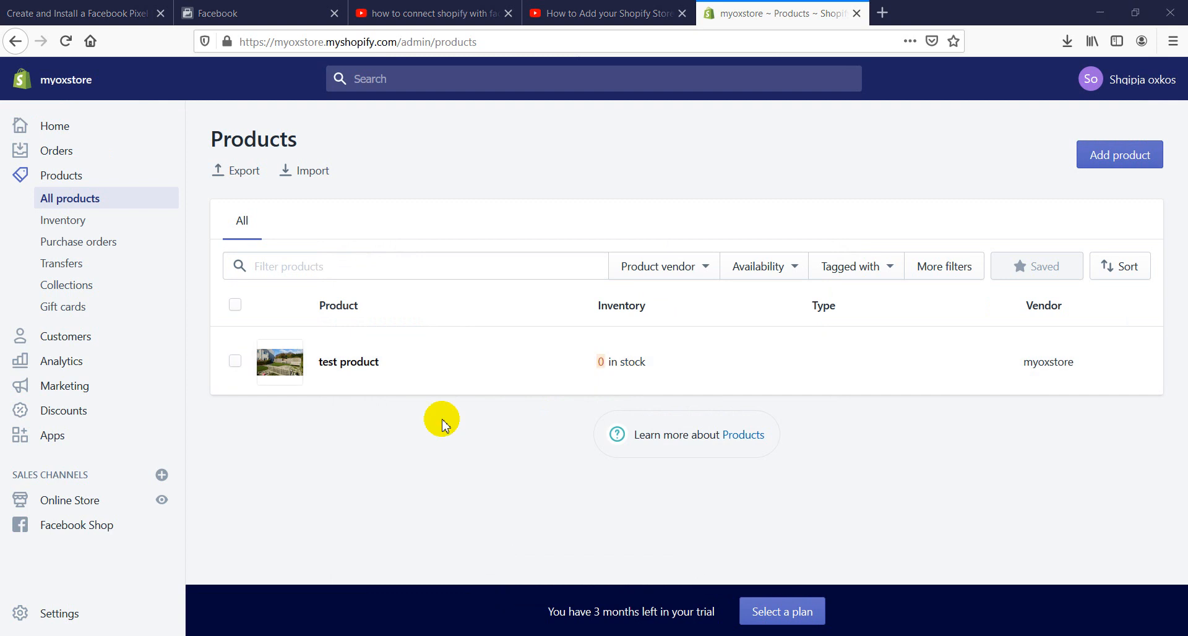
Step: Make the Home page collection unavailable on both Facebook Shop and the Online Store
left_click(73, 289)
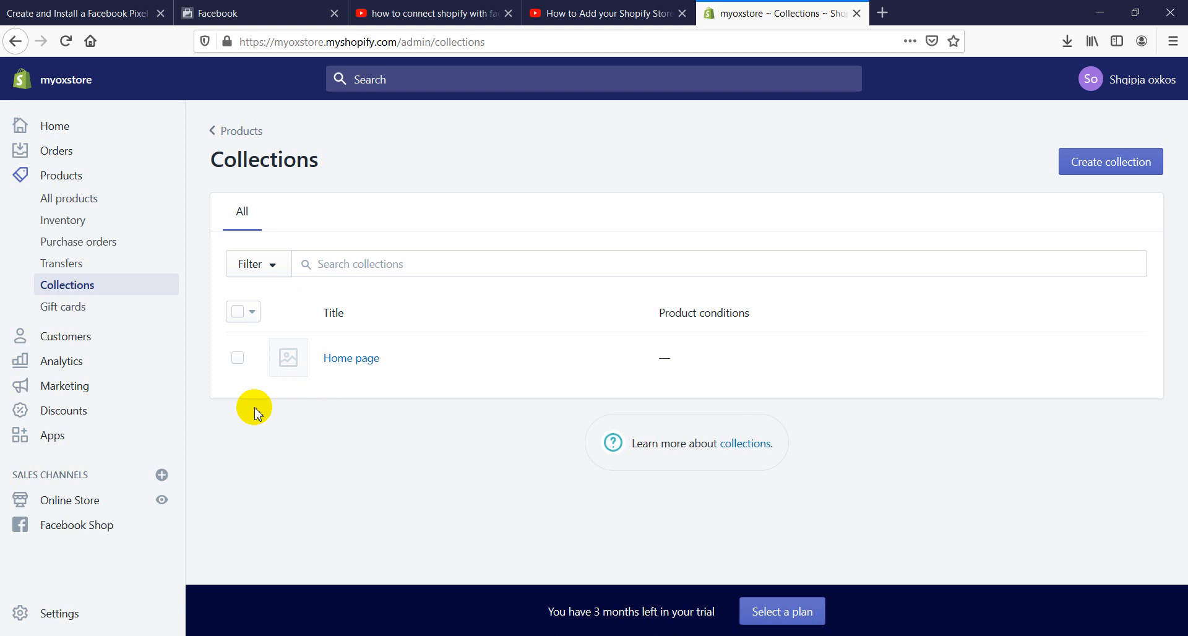
left_click(238, 312)
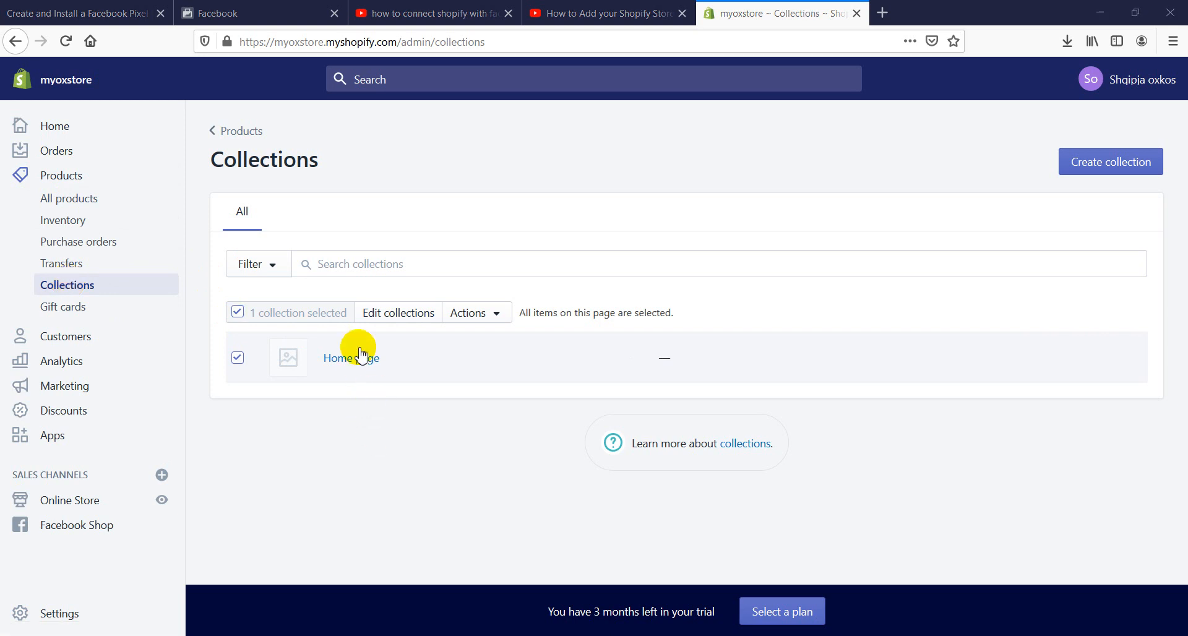
left_click(482, 317)
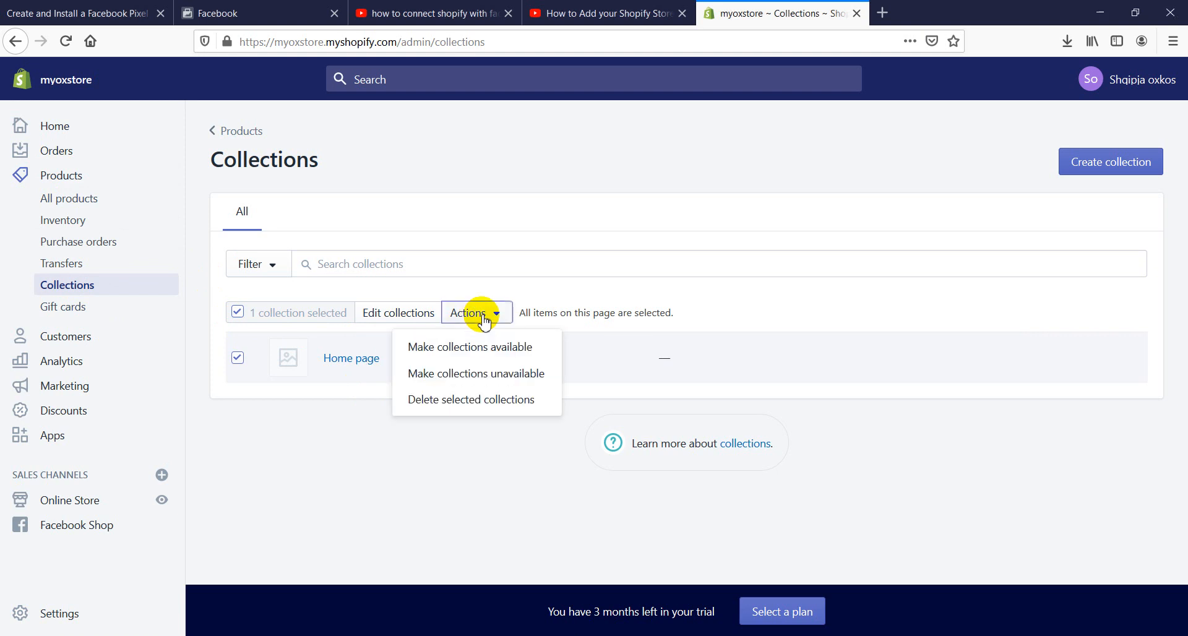
left_click(446, 376)
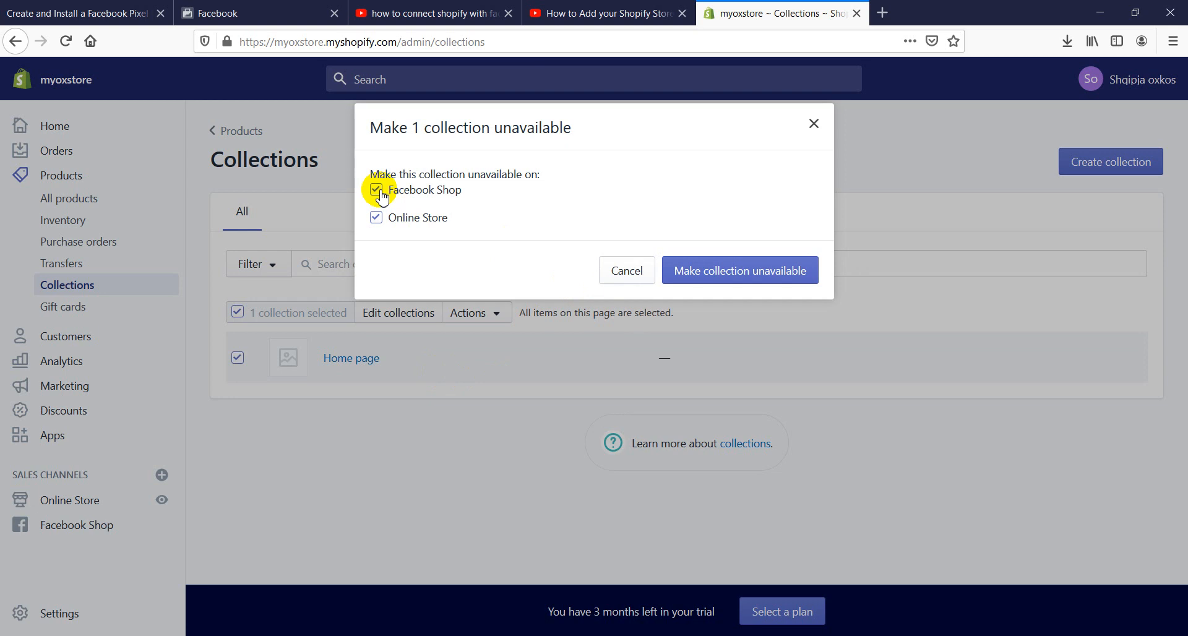
left_click(715, 272)
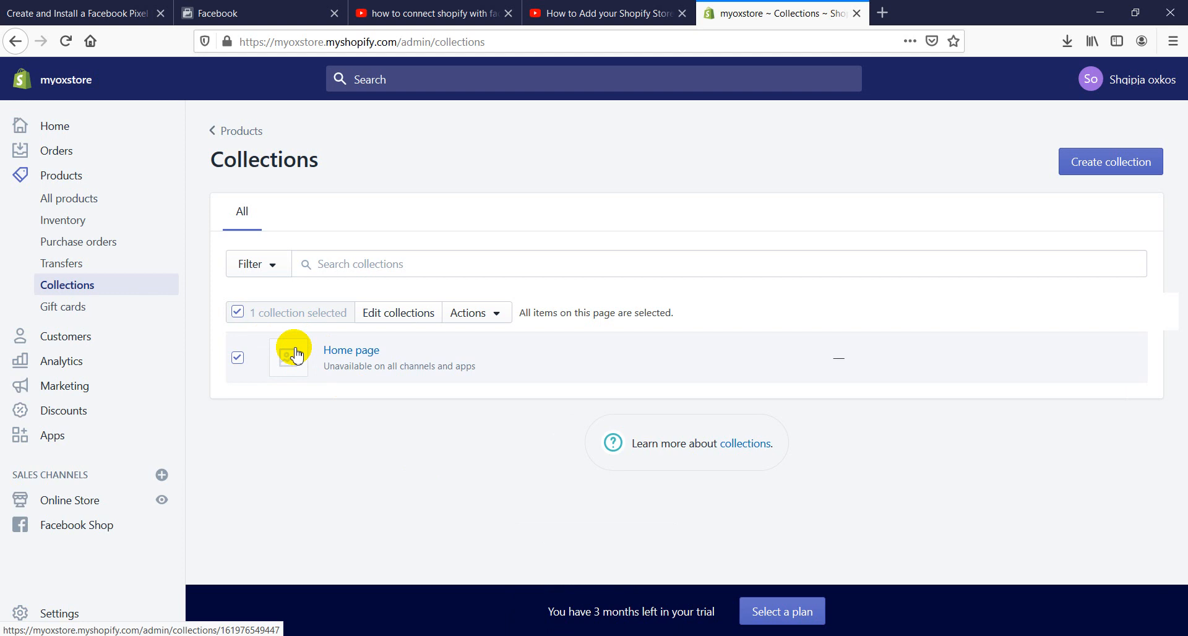
Step: Try reapplying the Home page collection's unavailability with the Online Store option toggled, and check the collection's channel status
left_click(472, 313)
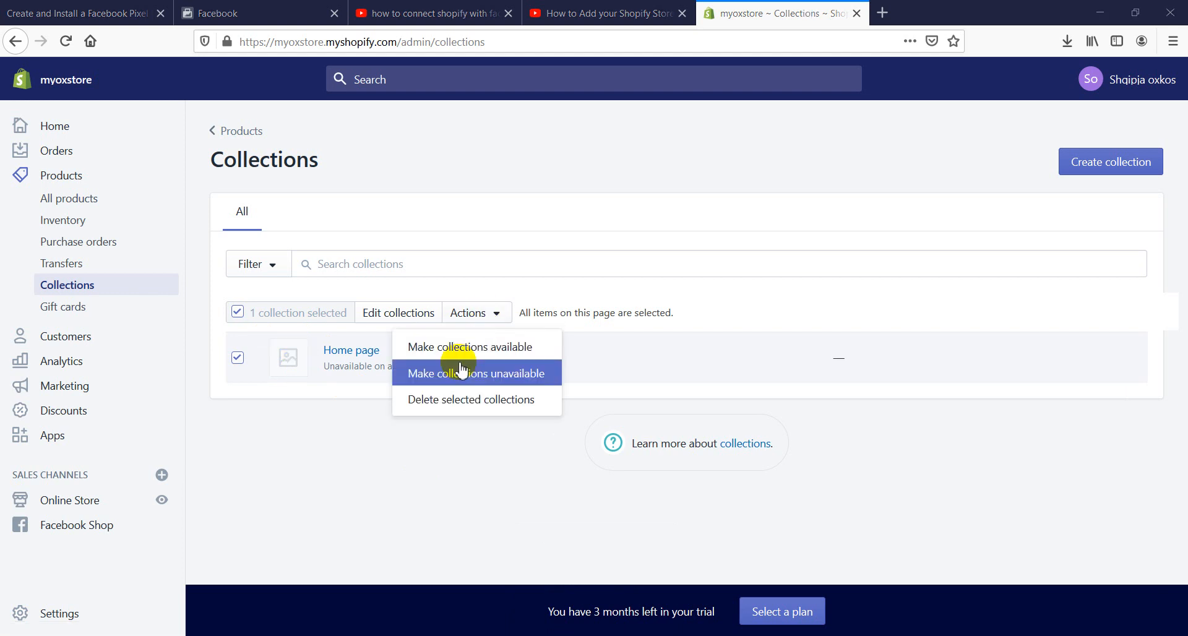
left_click(446, 374)
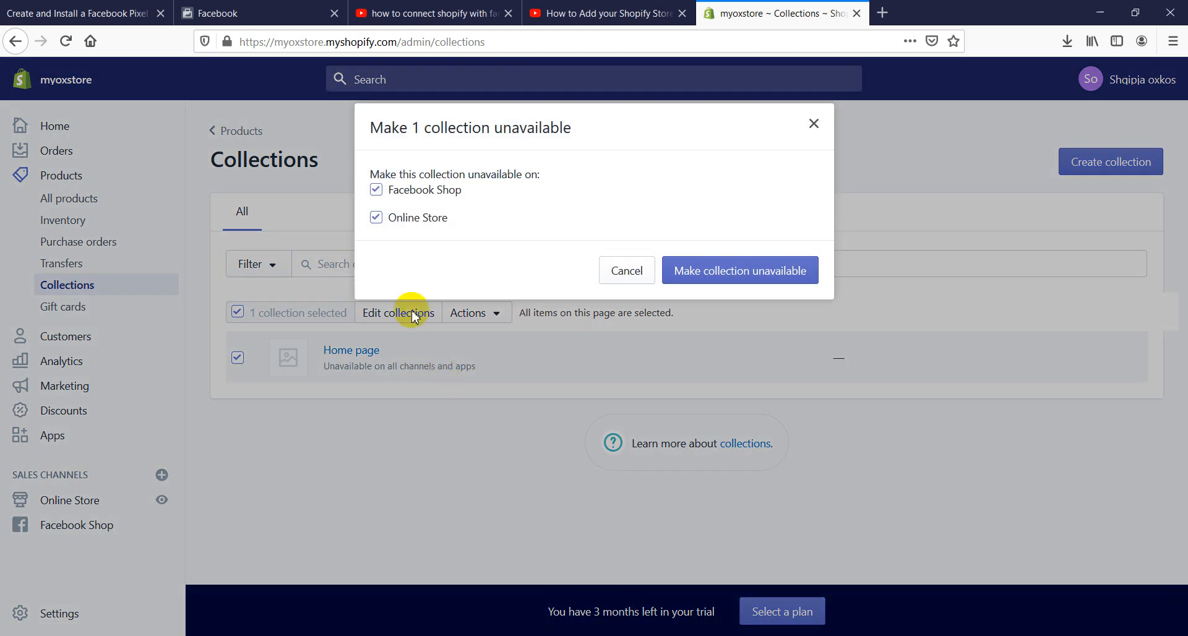
left_click(377, 218)
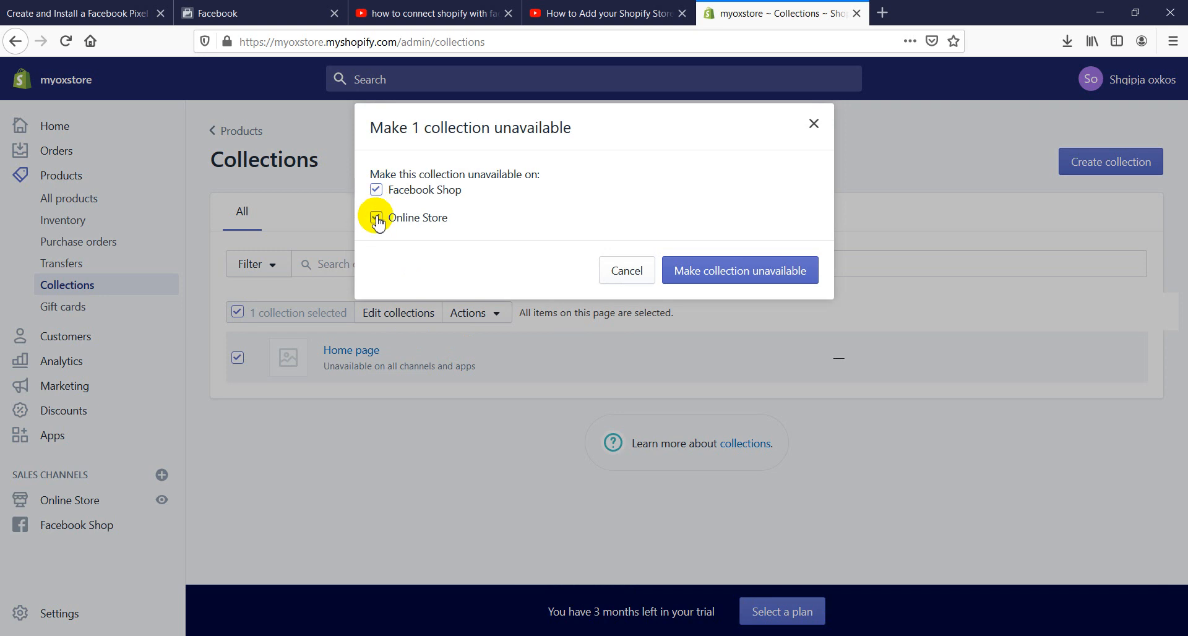
left_click(376, 219)
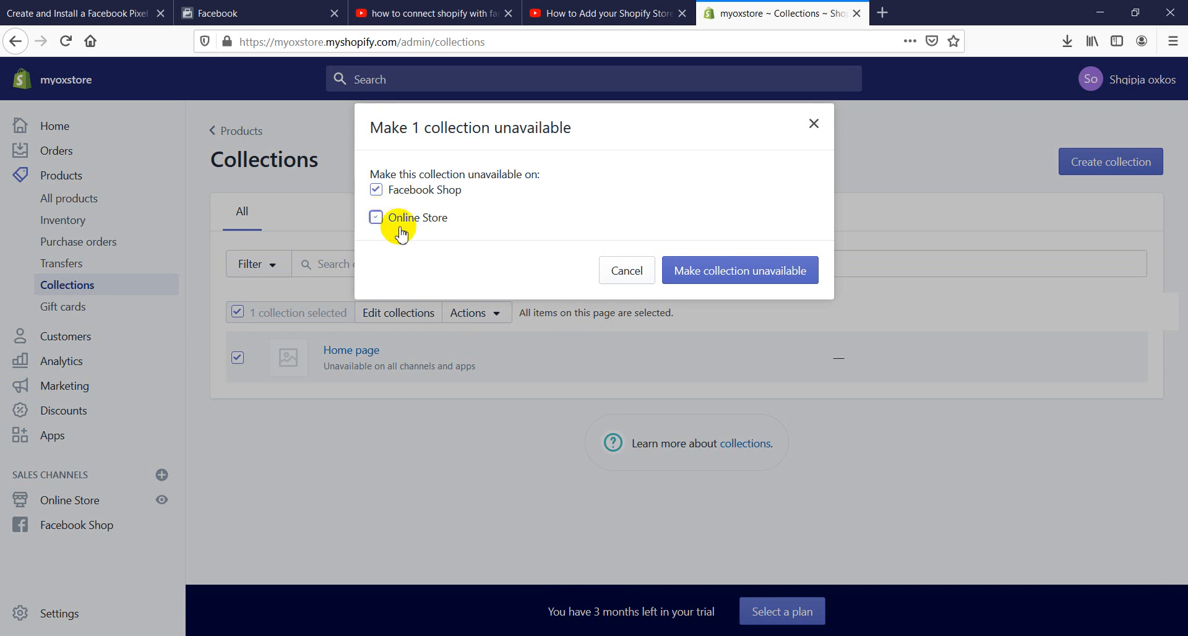
left_click(709, 271)
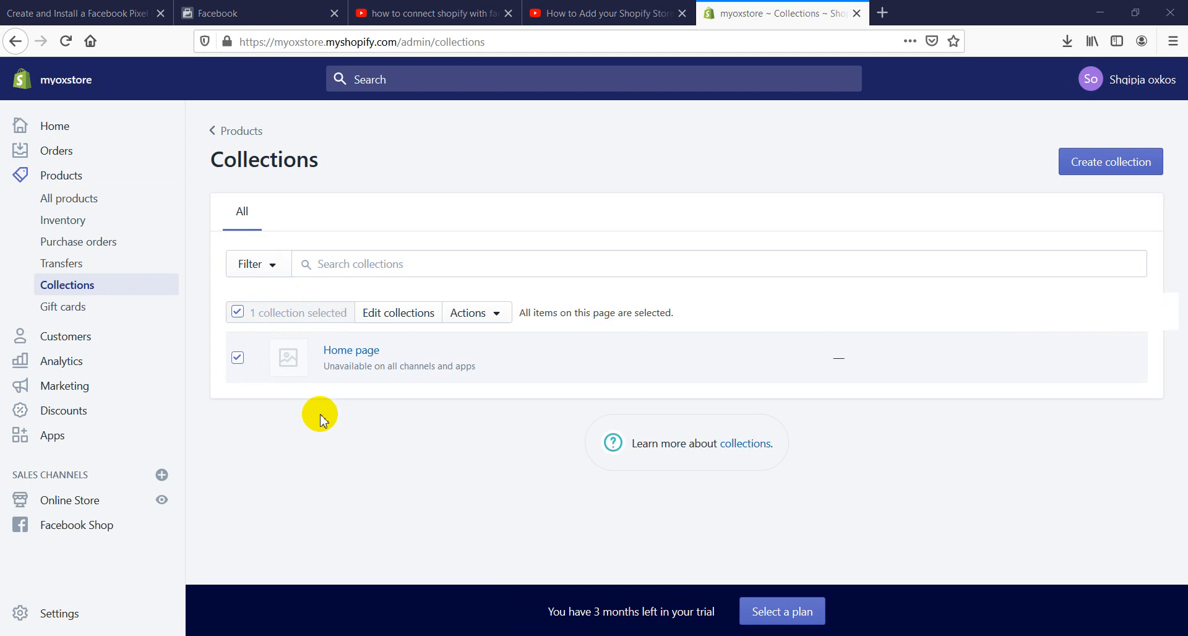
mouse_move(328, 369)
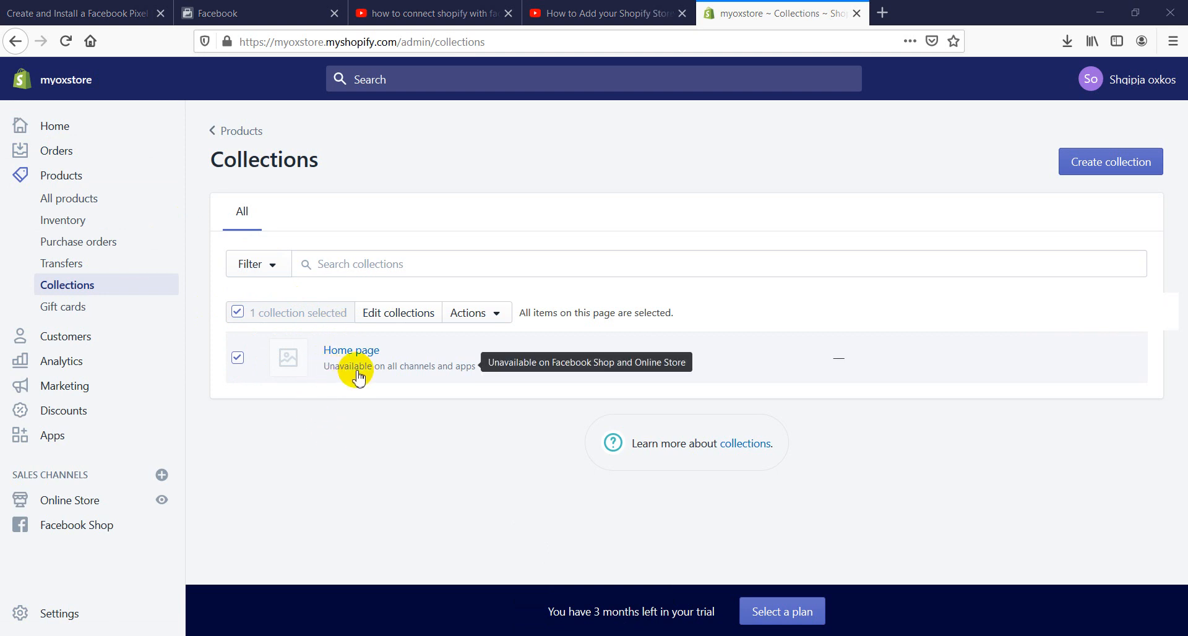
left_click(502, 316)
left_click(458, 373)
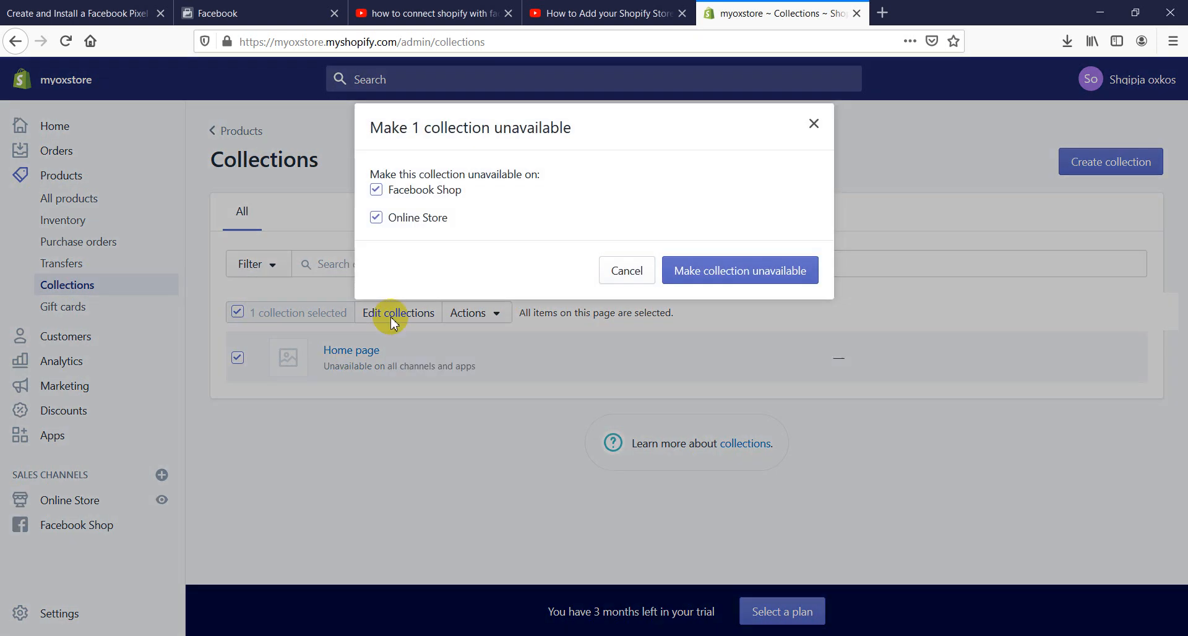
left_click(376, 218)
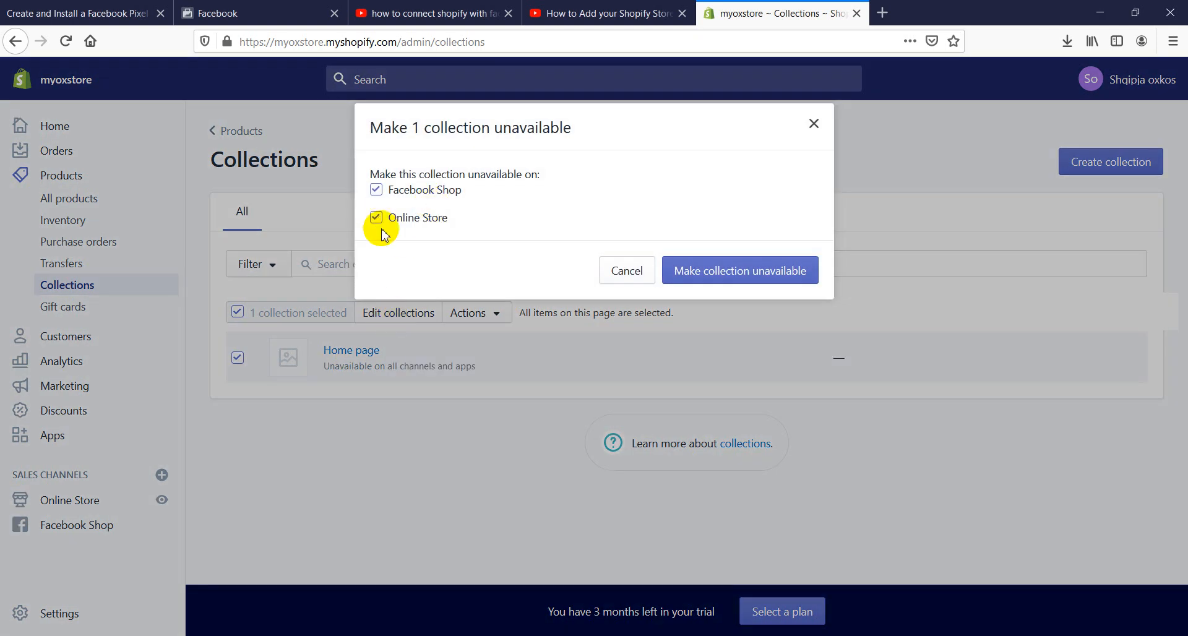
left_click(703, 273)
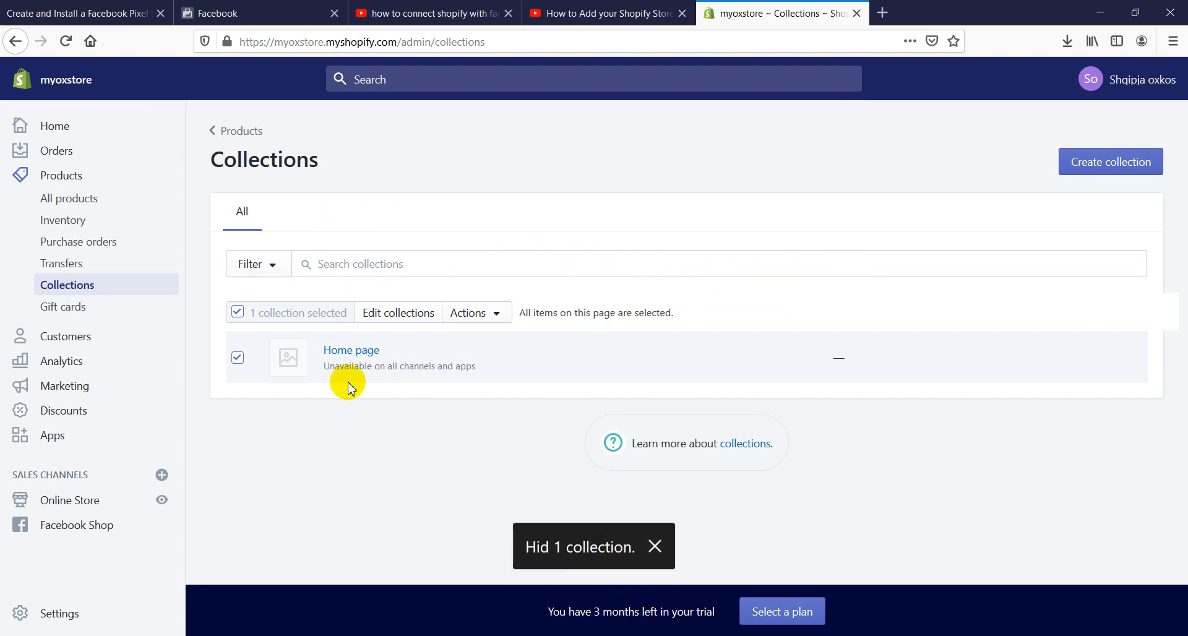
mouse_move(325, 366)
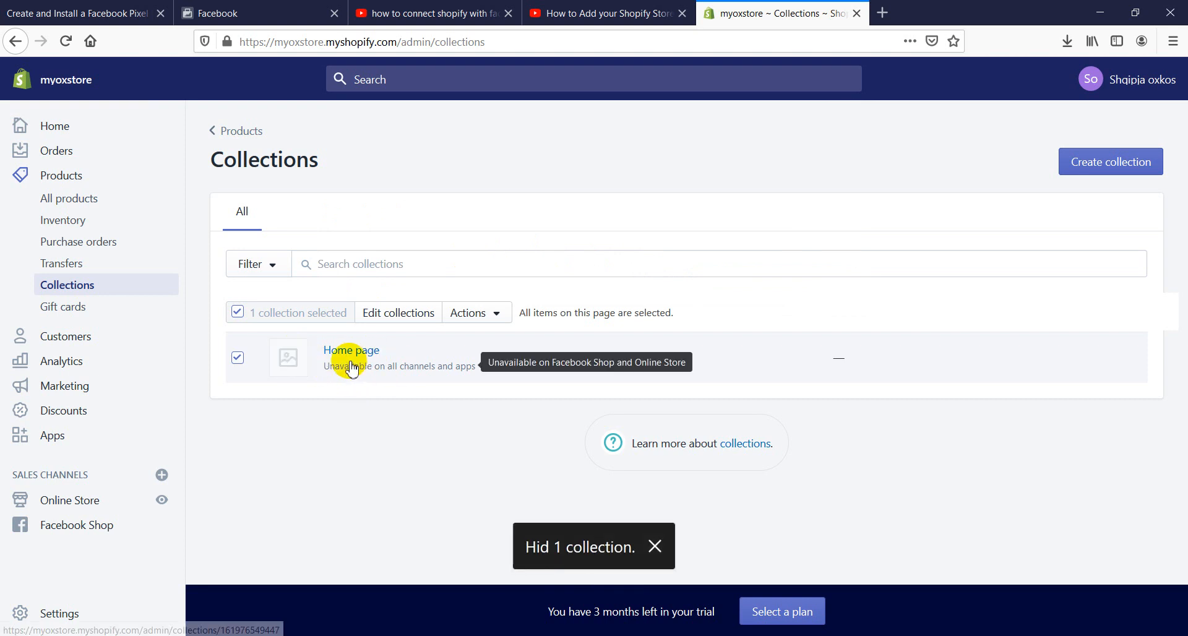
Step: Open the Facebook Shop account settings and look through the Facebook pages offered for connection, leaving none selected
left_click(62, 528)
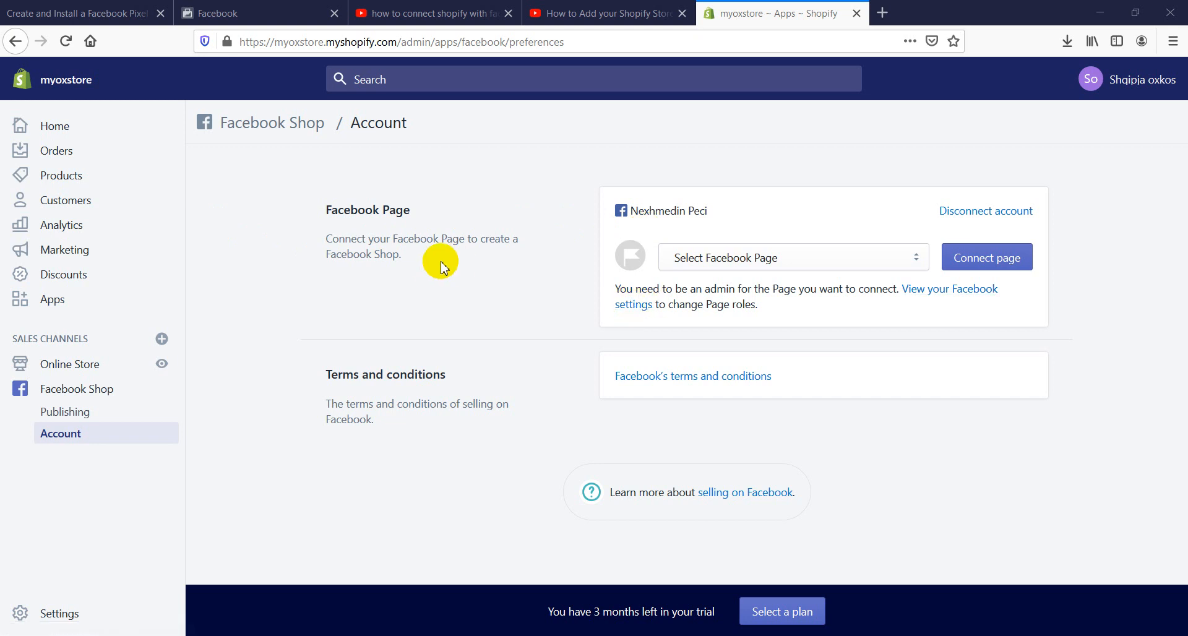
left_click(707, 258)
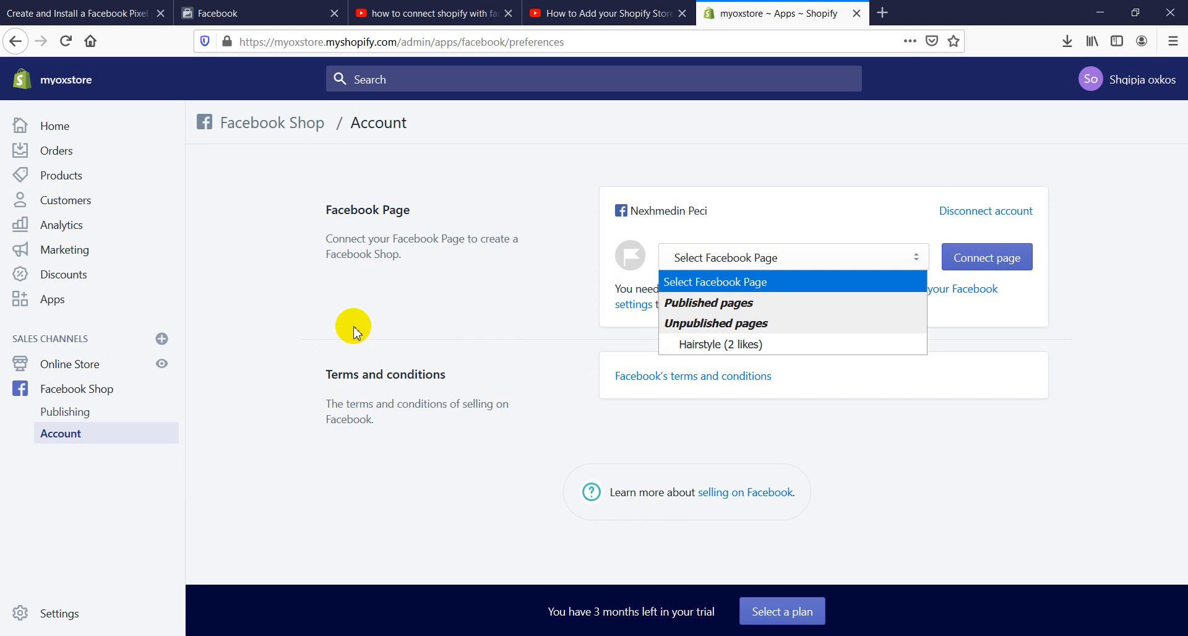
left_click(565, 309)
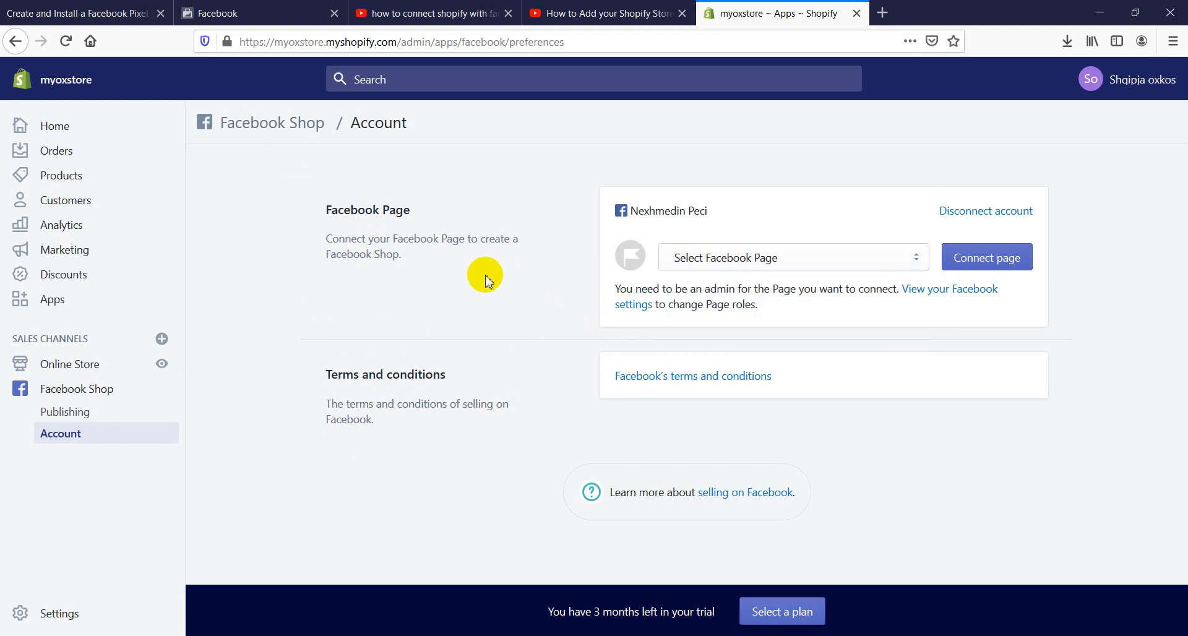